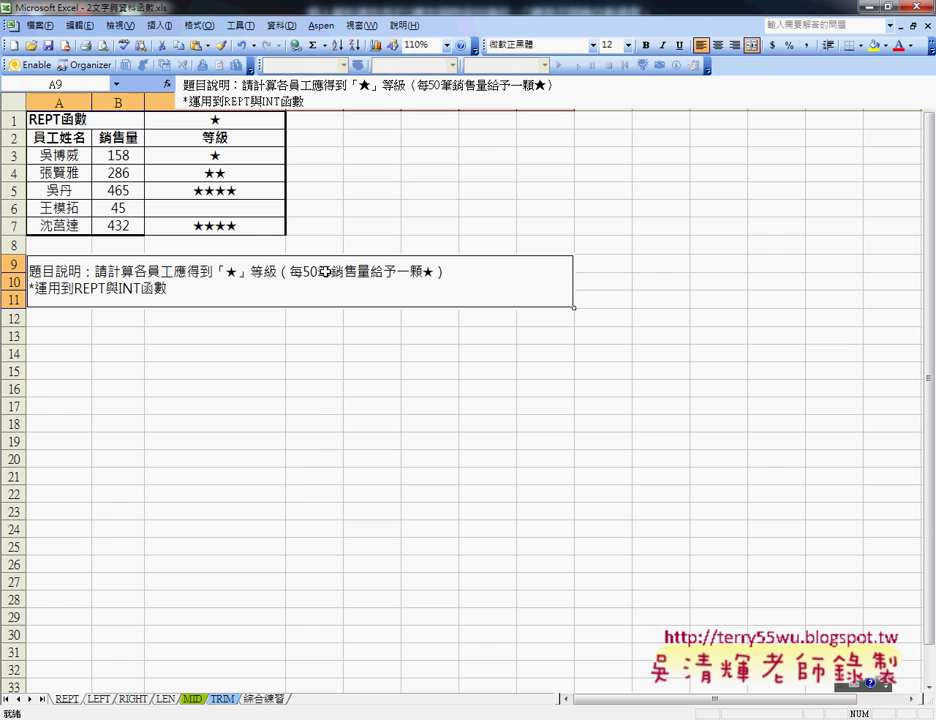
Step: Change C3's formula to =REPT($C$1,B3/50) so 158 sales shows three stars
click(223, 158)
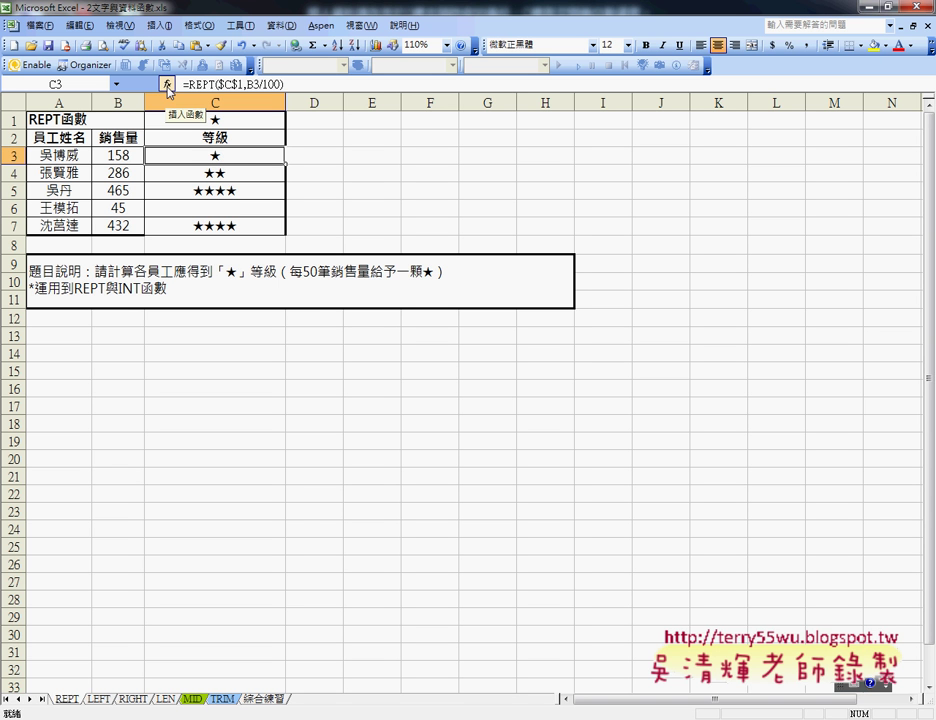
click(167, 86)
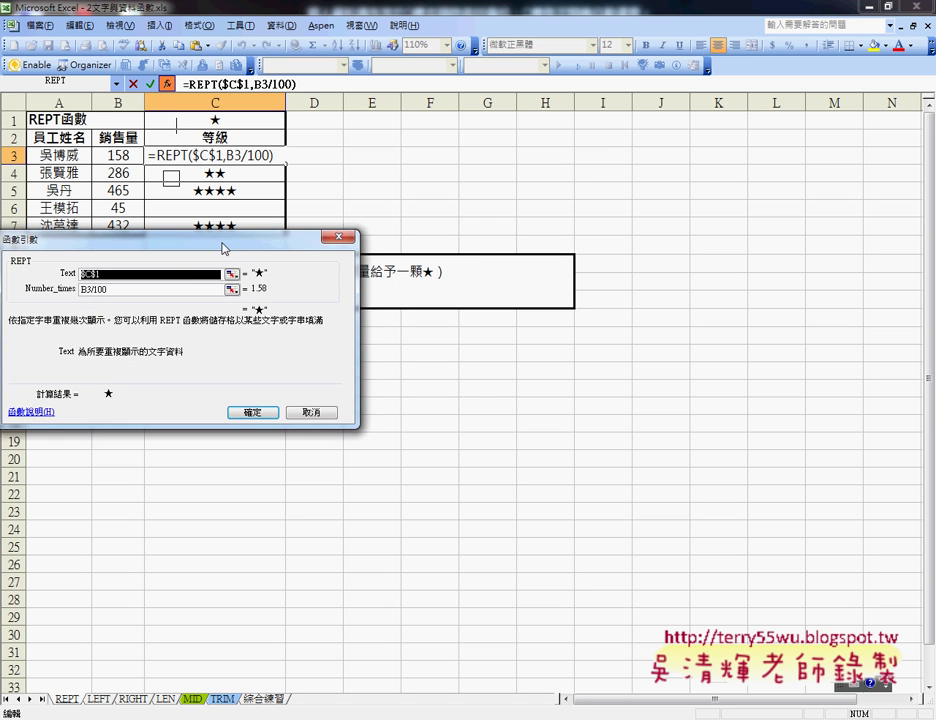
drag(222, 248, 497, 160)
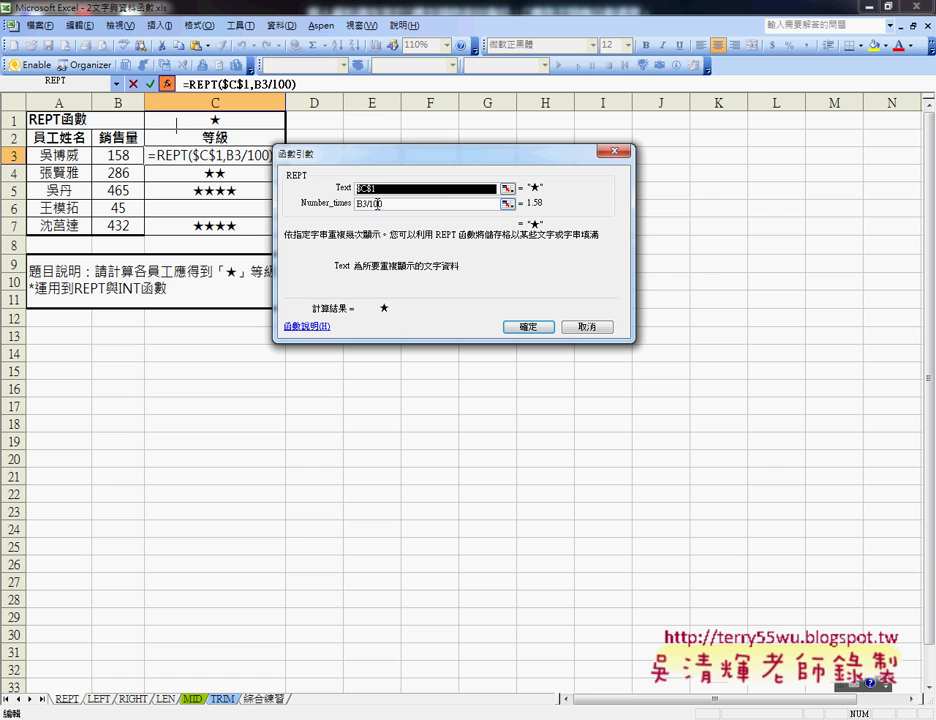
click(372, 204)
drag(368, 204, 443, 204)
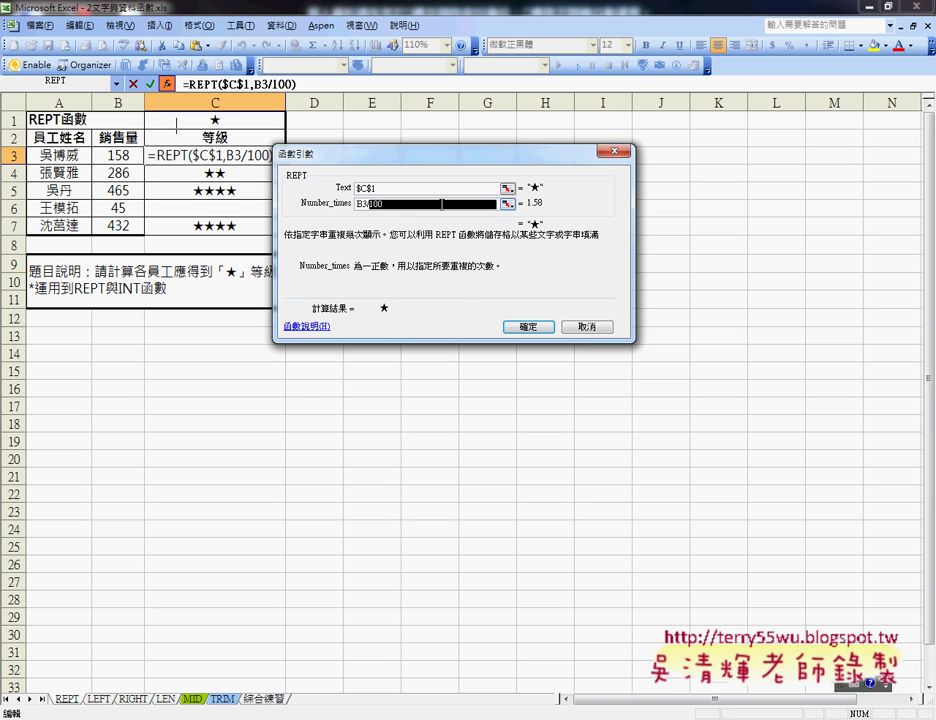
text(50)
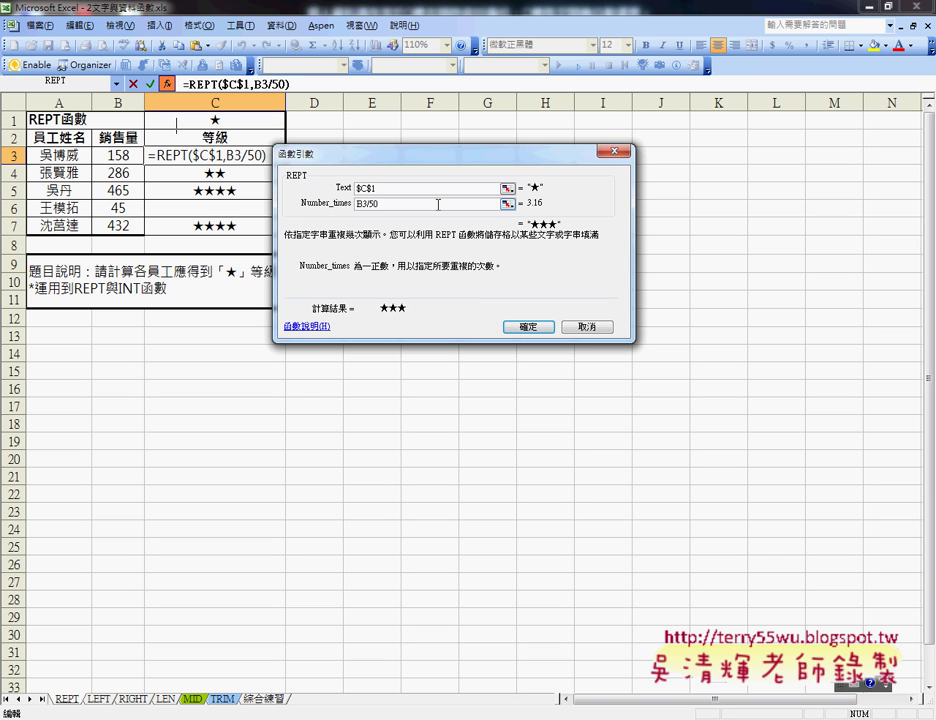
click(533, 326)
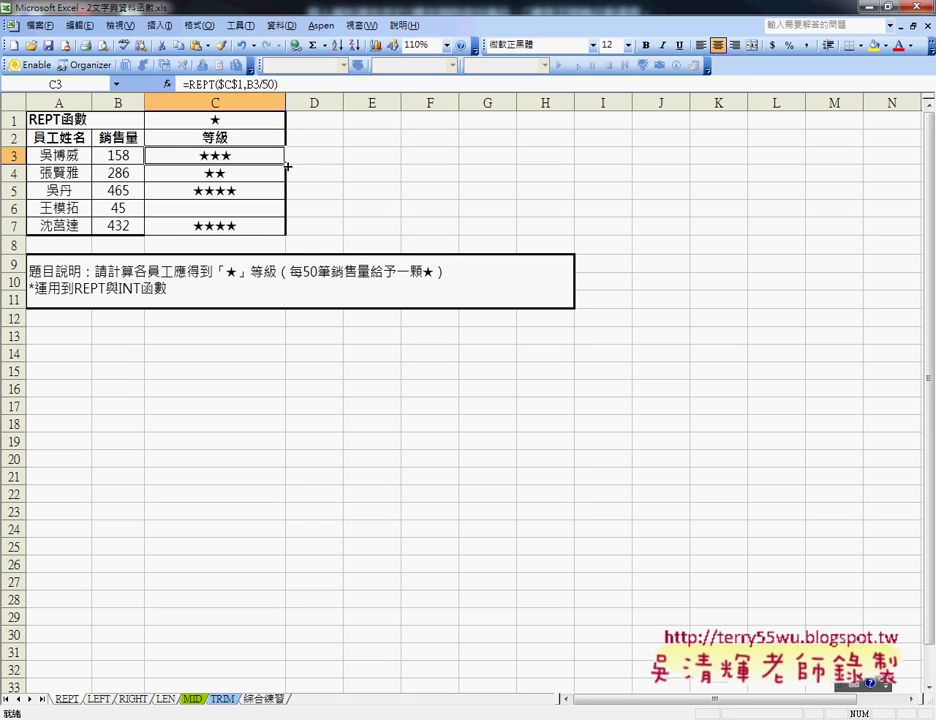
Step: Copy the star grade formula from C3 down to C7
drag(287, 166, 283, 232)
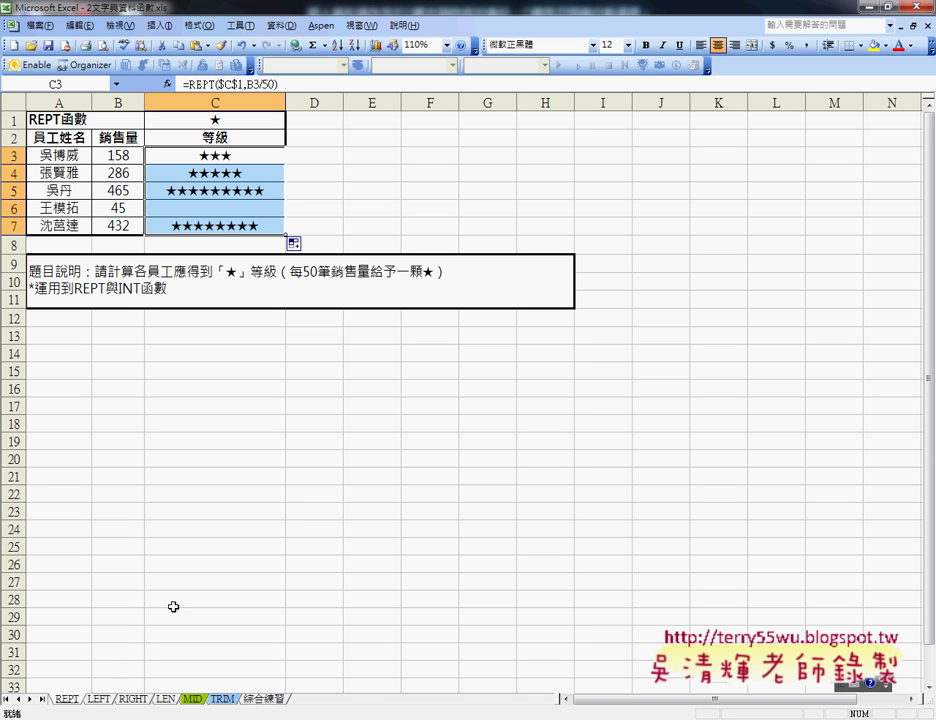
Step: Switch to the LEFT worksheet
click(101, 702)
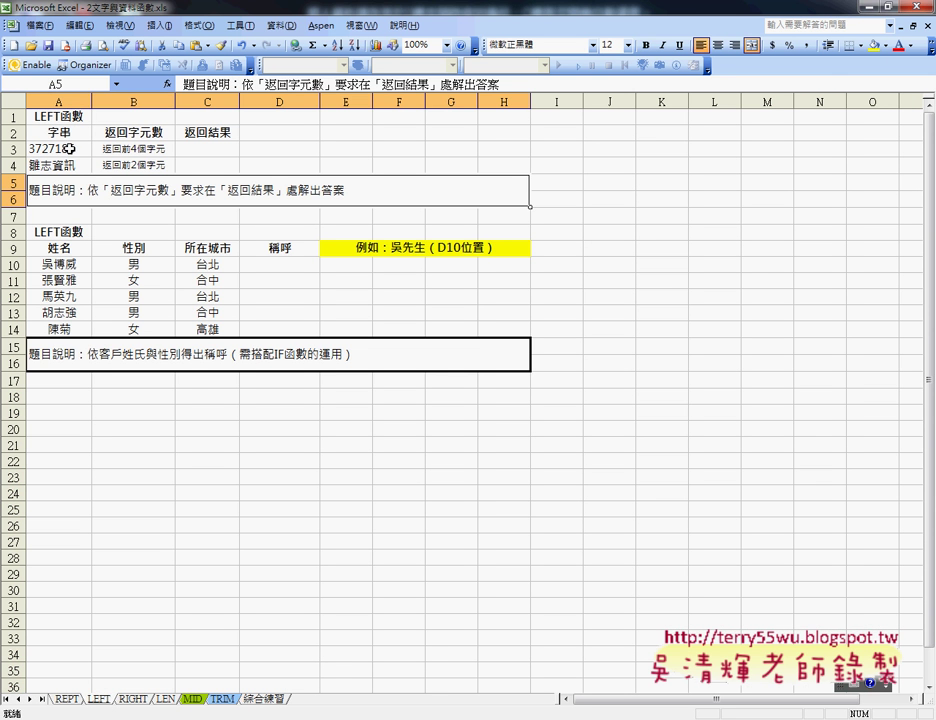
Step: Start a function in C3 of the LEFT sheet, choosing LEFT from the all-functions list
click(72, 150)
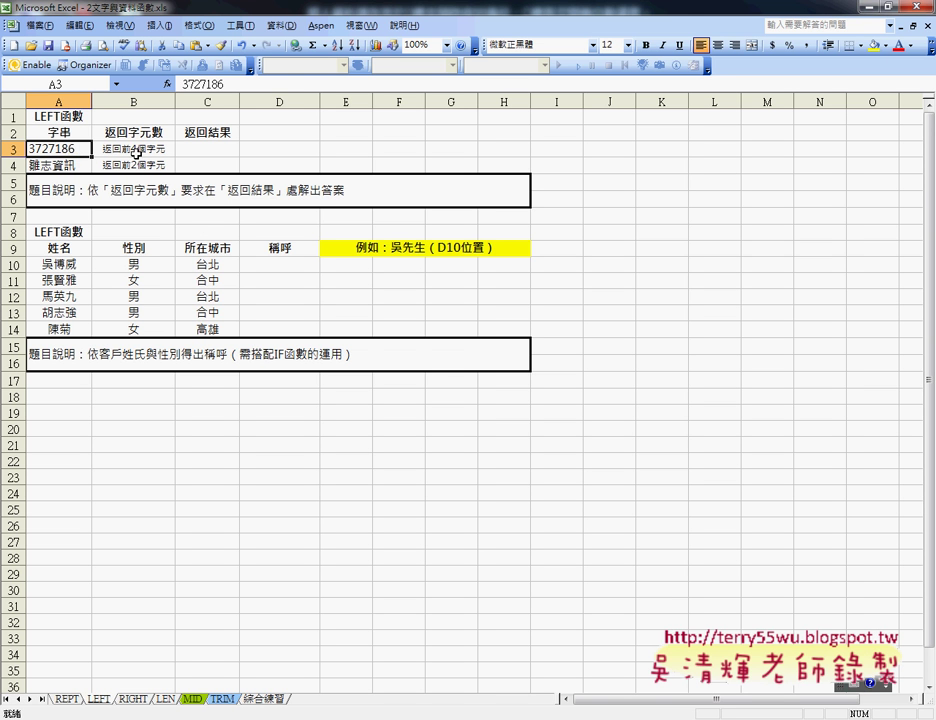
click(216, 148)
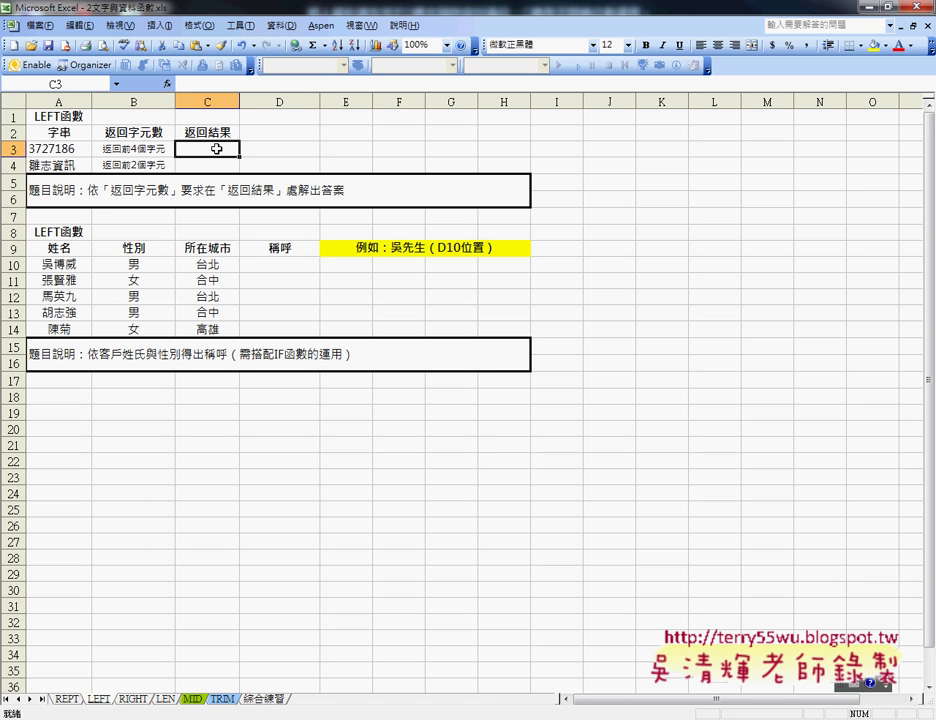
click(167, 84)
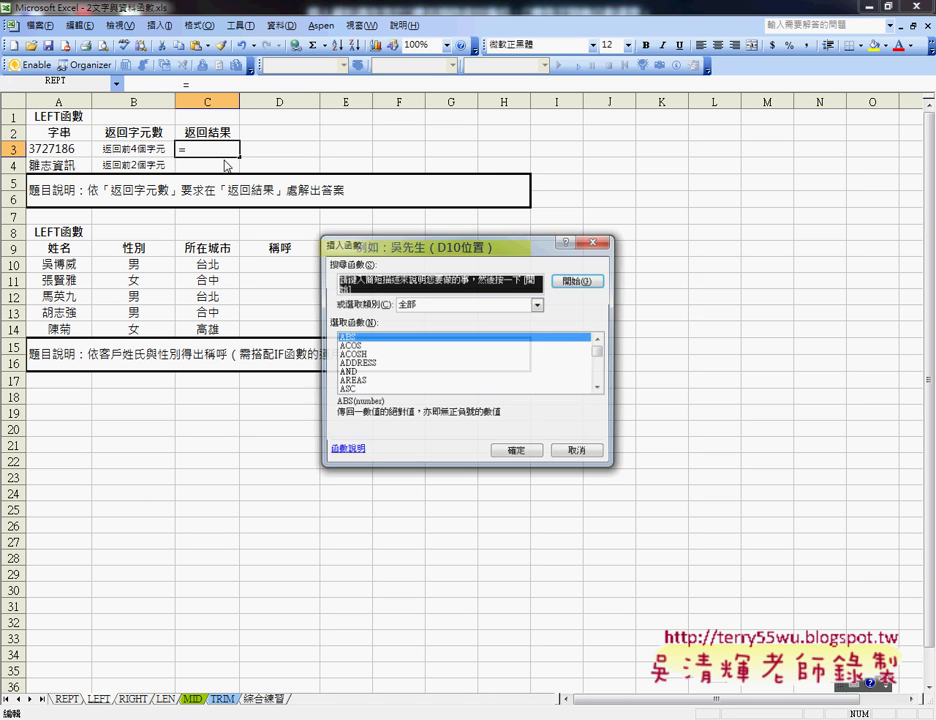
click(428, 304)
click(410, 324)
click(393, 346)
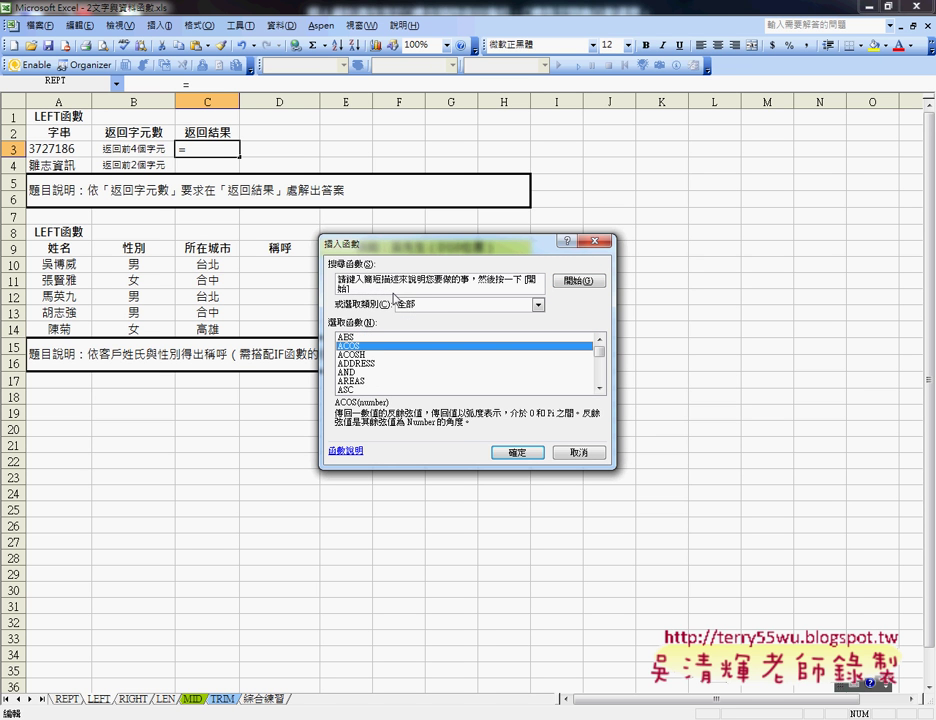
key(l)
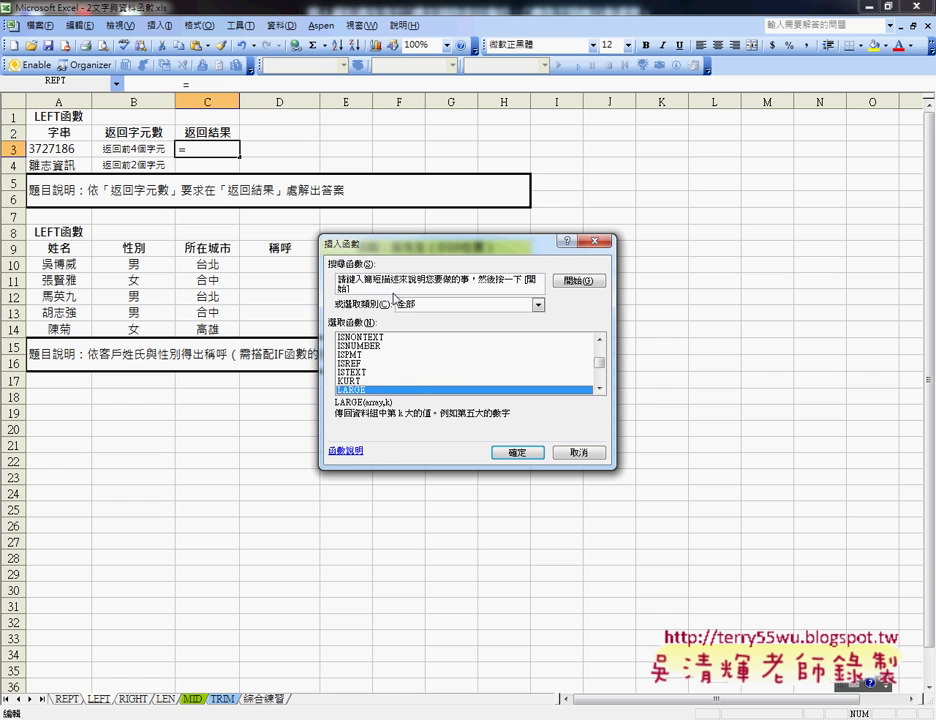
key(Down)
key(Down)
key(Up)
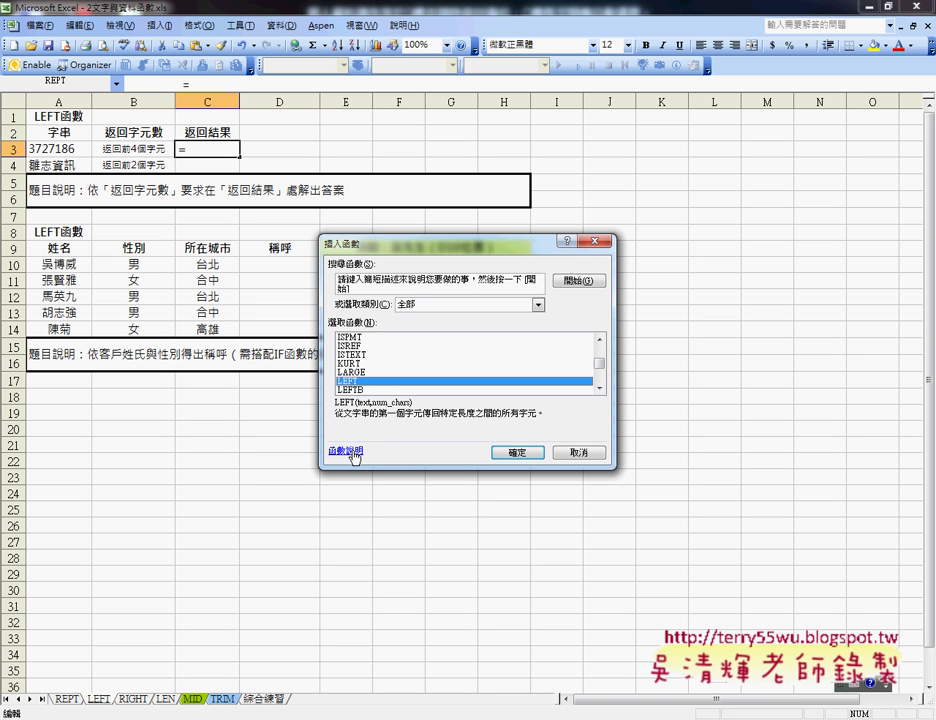
Step: Set the LEFT arguments to Text A3 and Num_chars 4
click(520, 453)
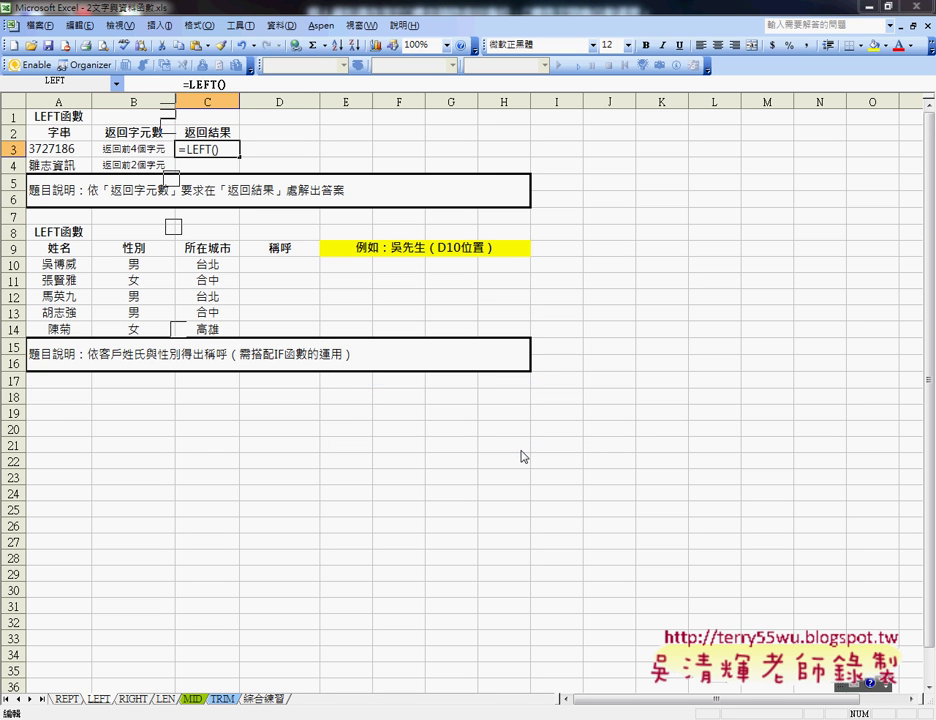
drag(258, 244, 546, 244)
click(29, 149)
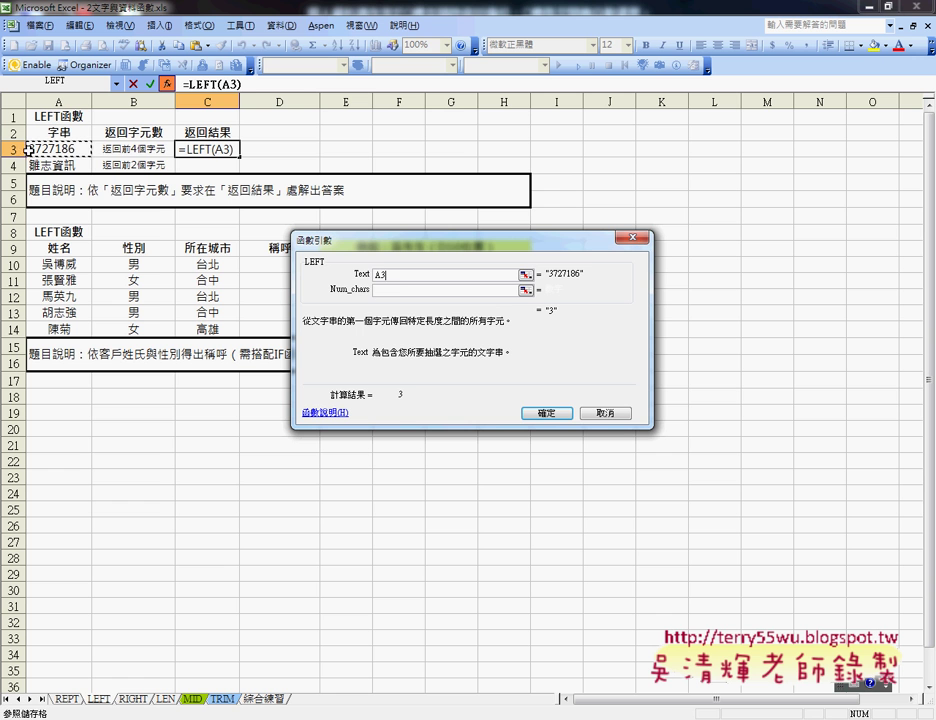
click(396, 290)
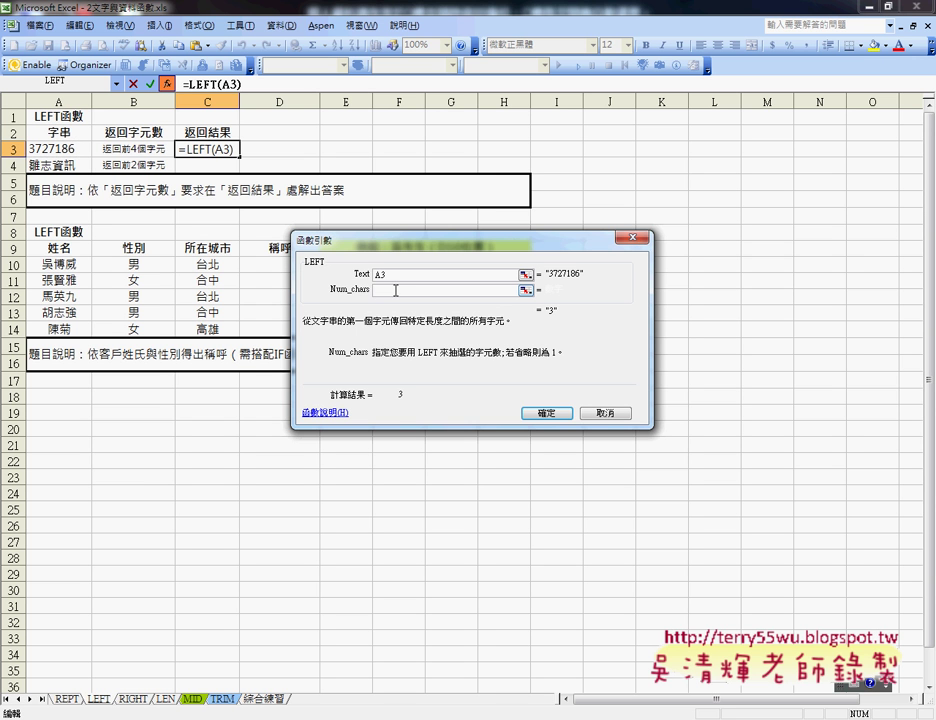
text(4)
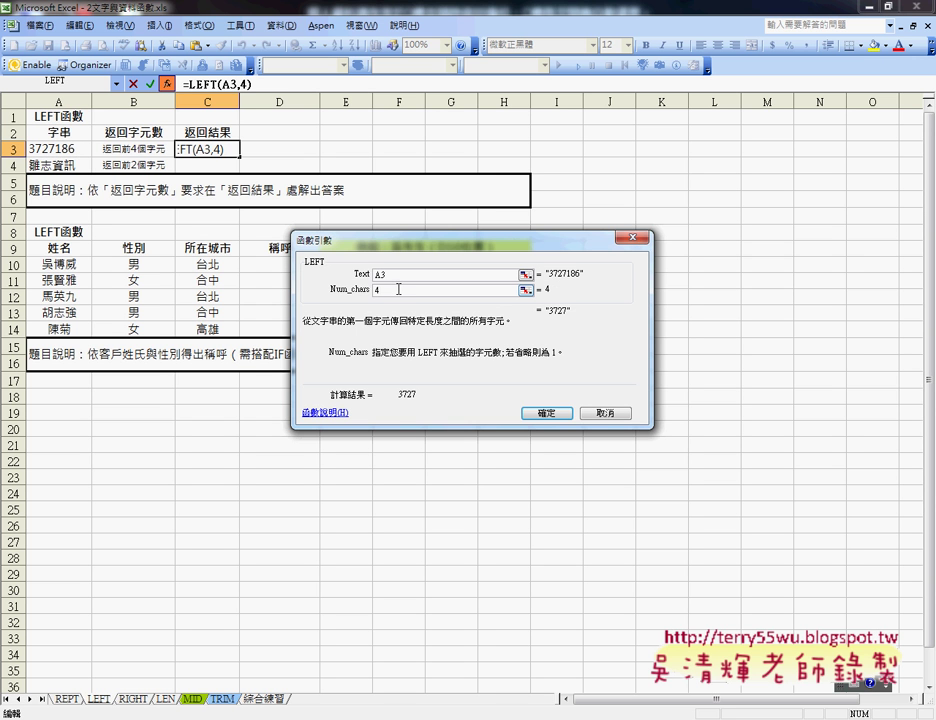
click(400, 274)
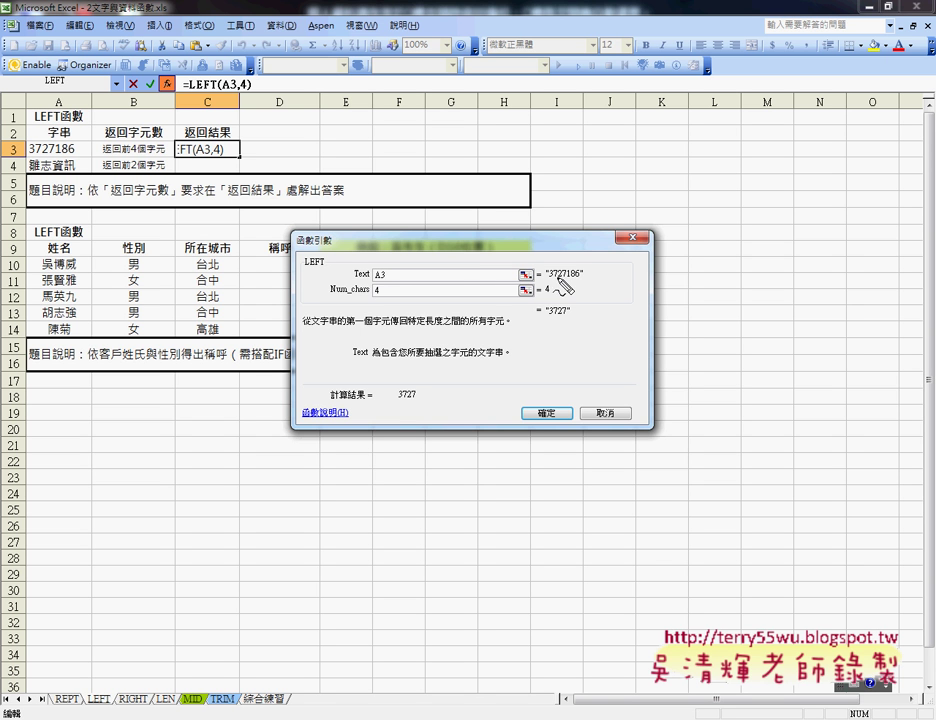
Step: Annotate the 3727 result, then commit =LEFT(A3,4) in C3 and copy it to C4
drag(582, 279, 549, 282)
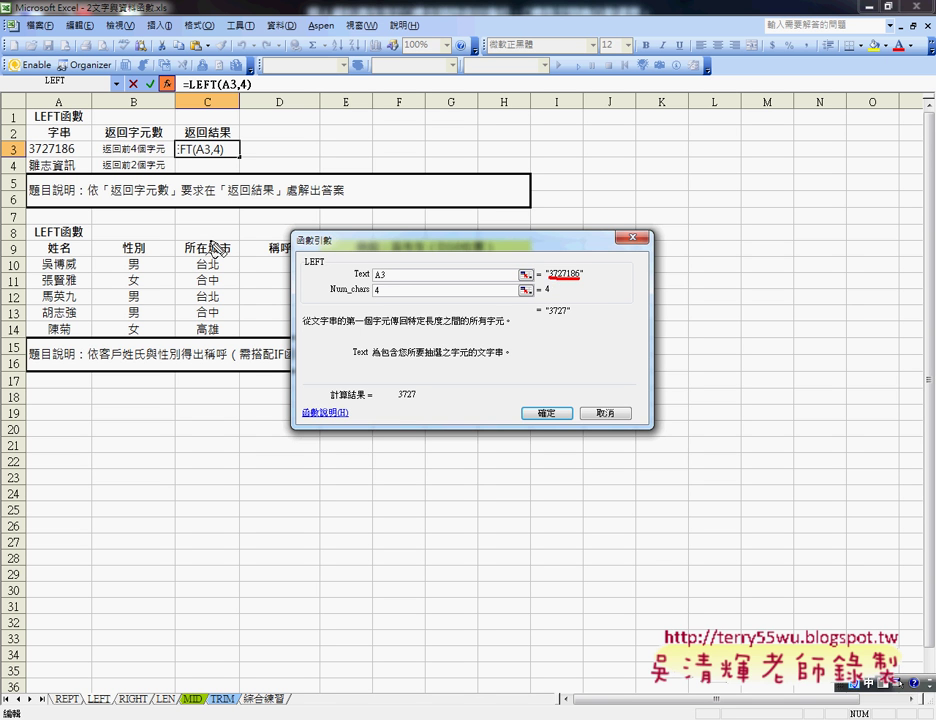
drag(28, 141, 83, 148)
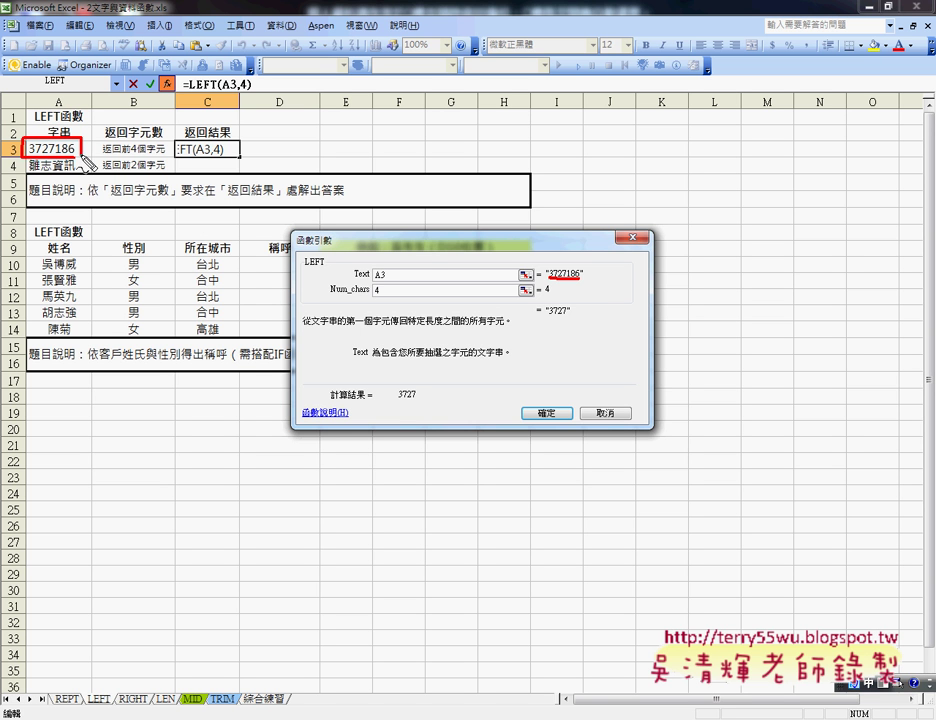
mouse_move(571, 313)
mouse_down()
mouse_move(549, 314)
mouse_move(568, 302)
mouse_move(586, 311)
mouse_up()
click(588, 269)
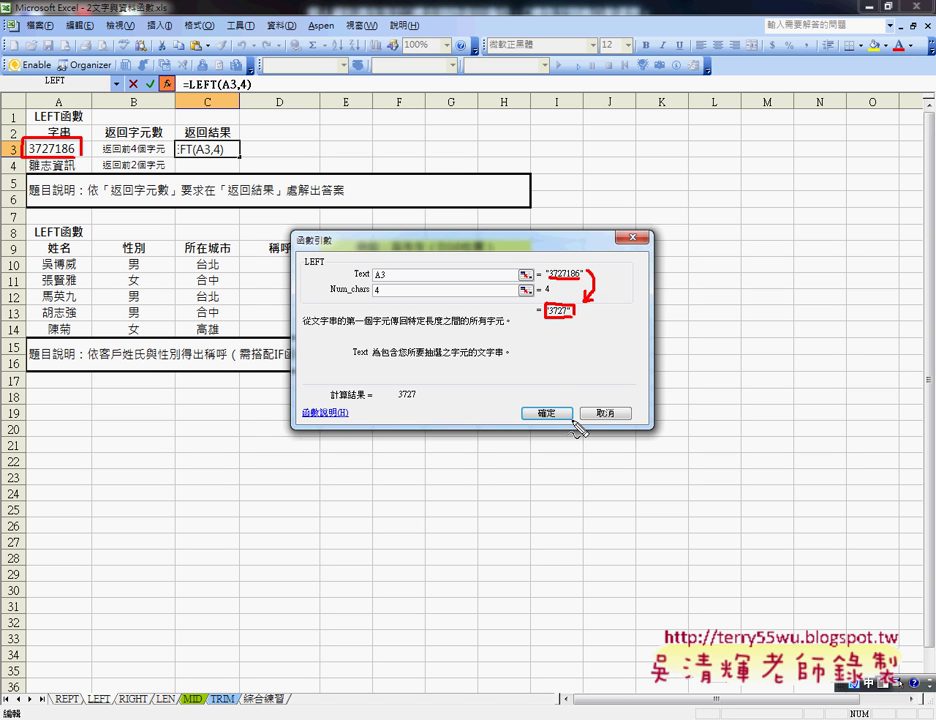
mouse_move(562, 406)
mouse_down()
mouse_move(524, 420)
mouse_move(560, 404)
mouse_up()
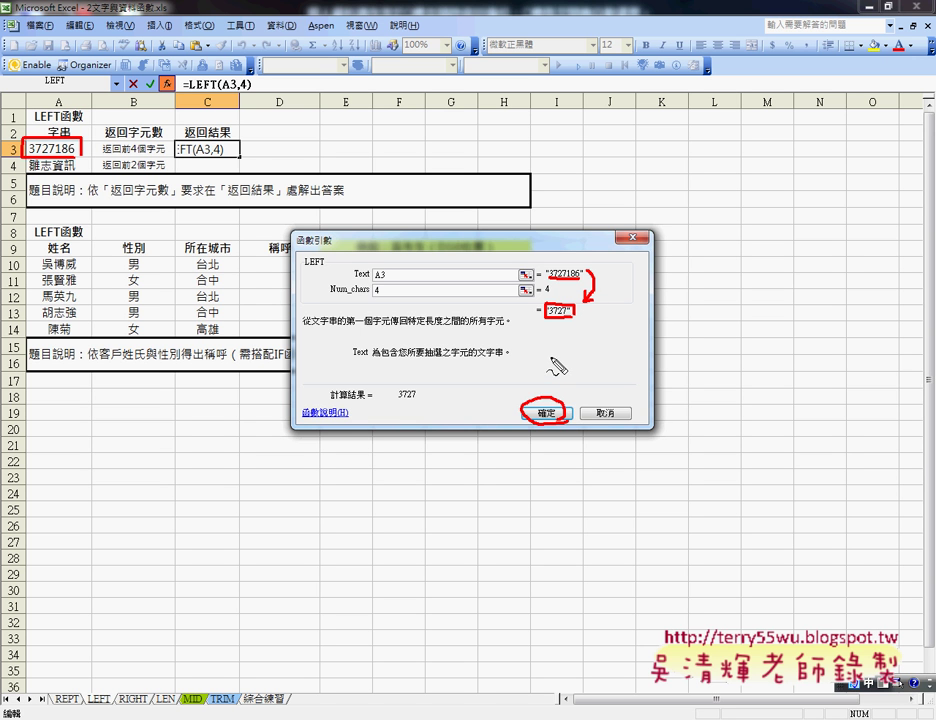
key(Escape)
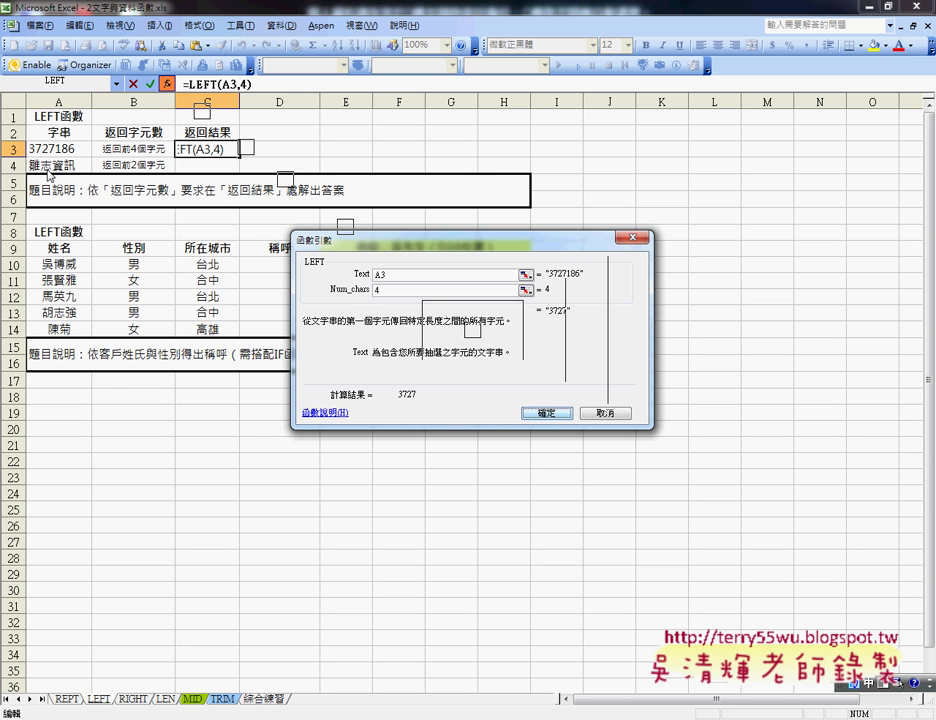
key(Return)
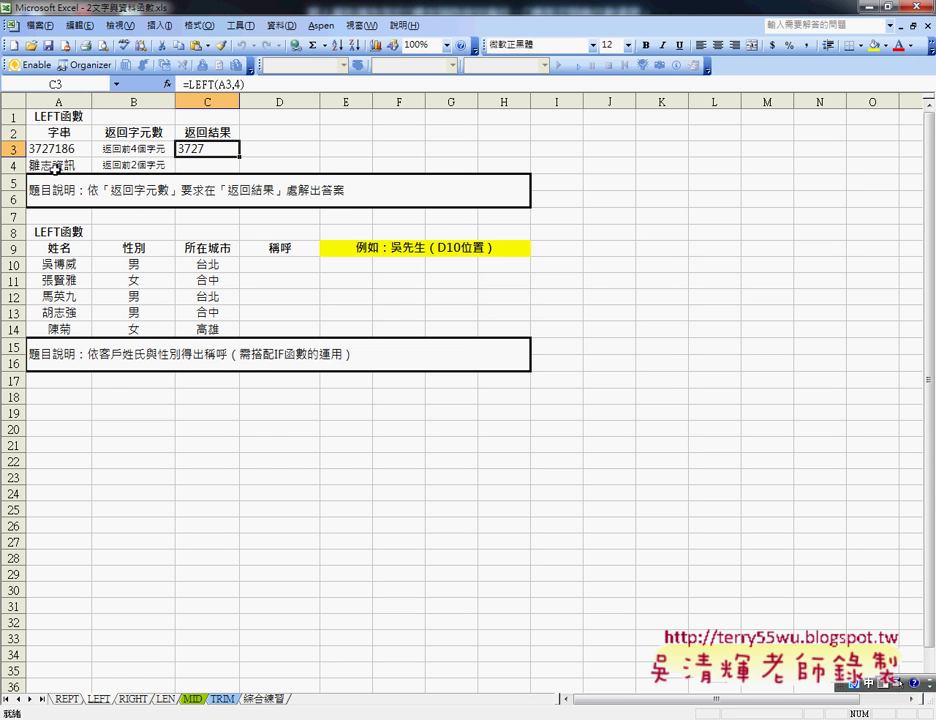
drag(239, 157, 240, 171)
Step: Change C4's formula to =LEFT(A4,2) so it shows 雜志
click(214, 166)
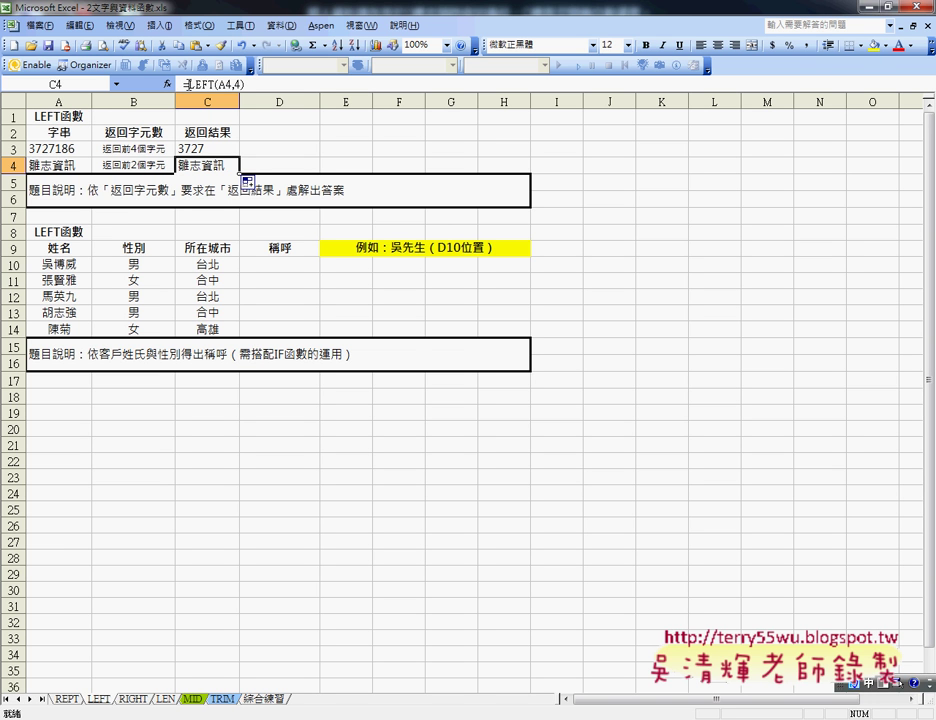
key(F2)
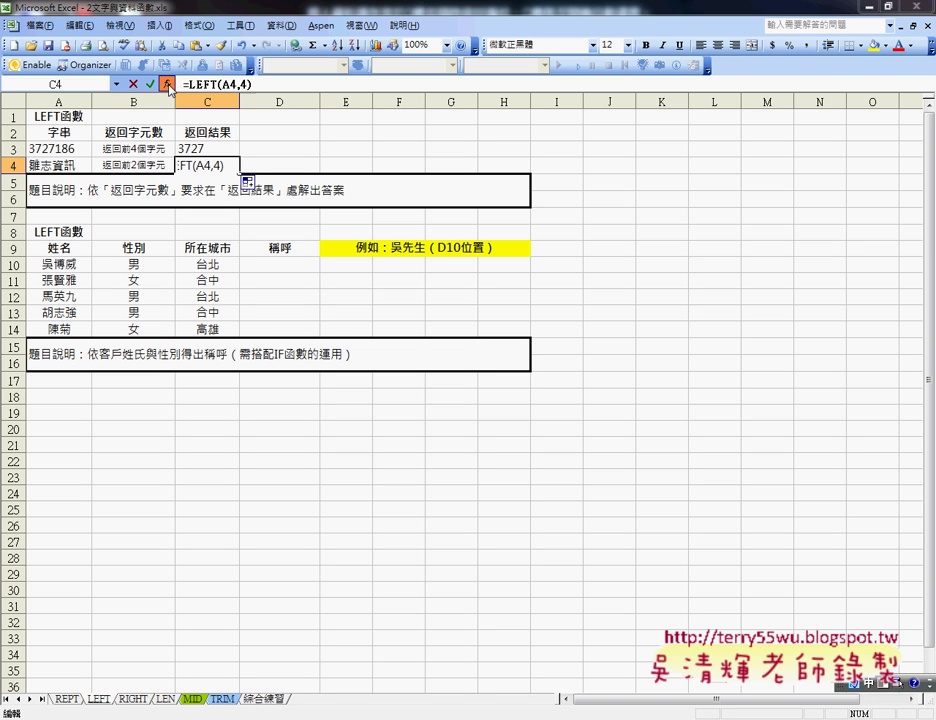
click(168, 84)
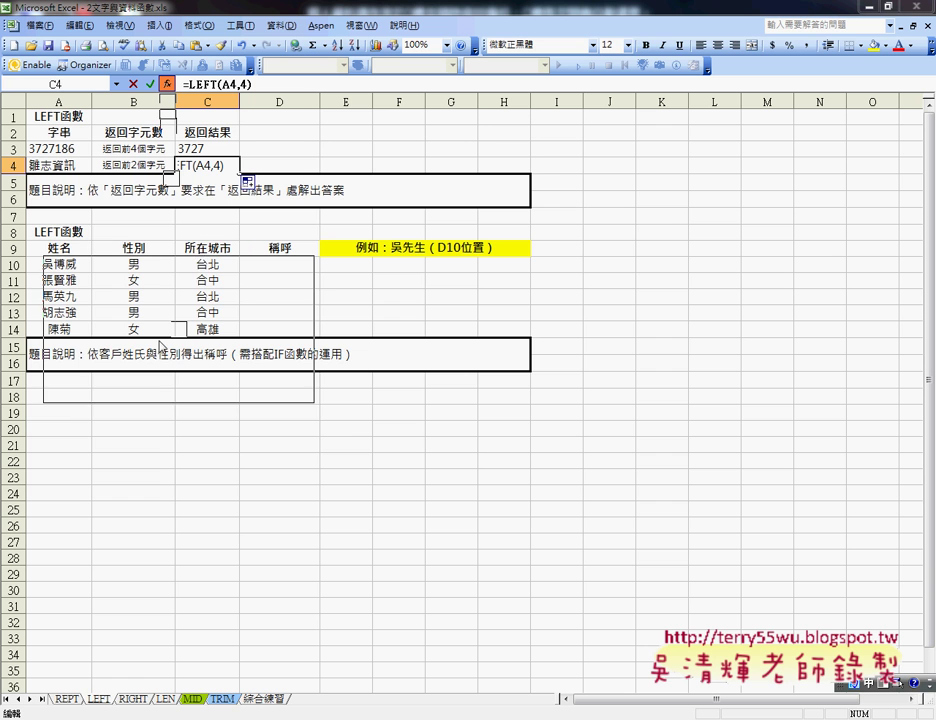
drag(104, 289, 212, 287)
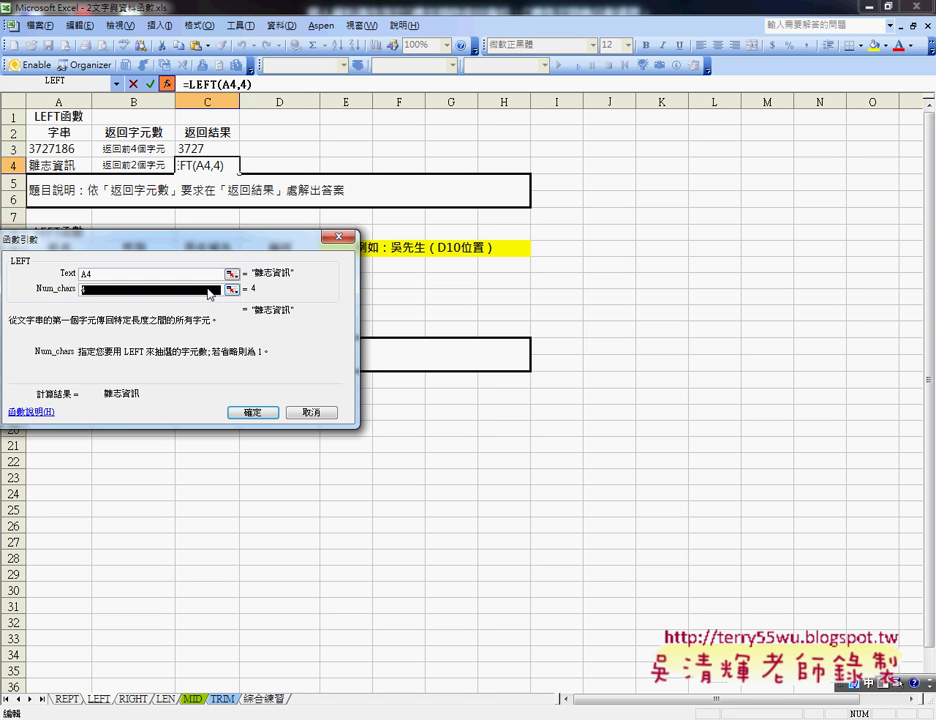
text(2)
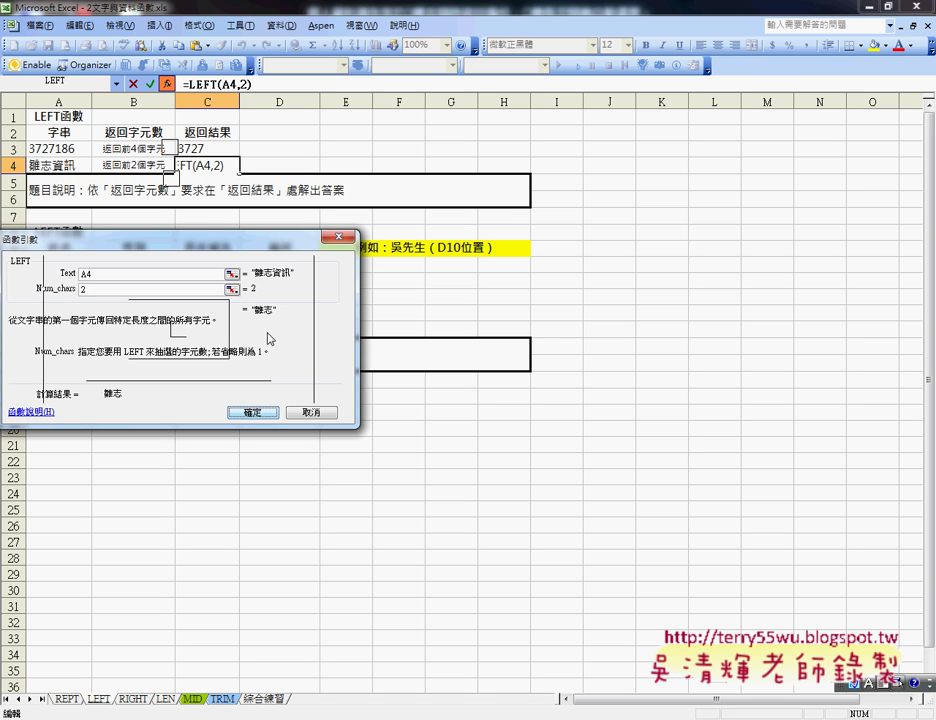
key(Return)
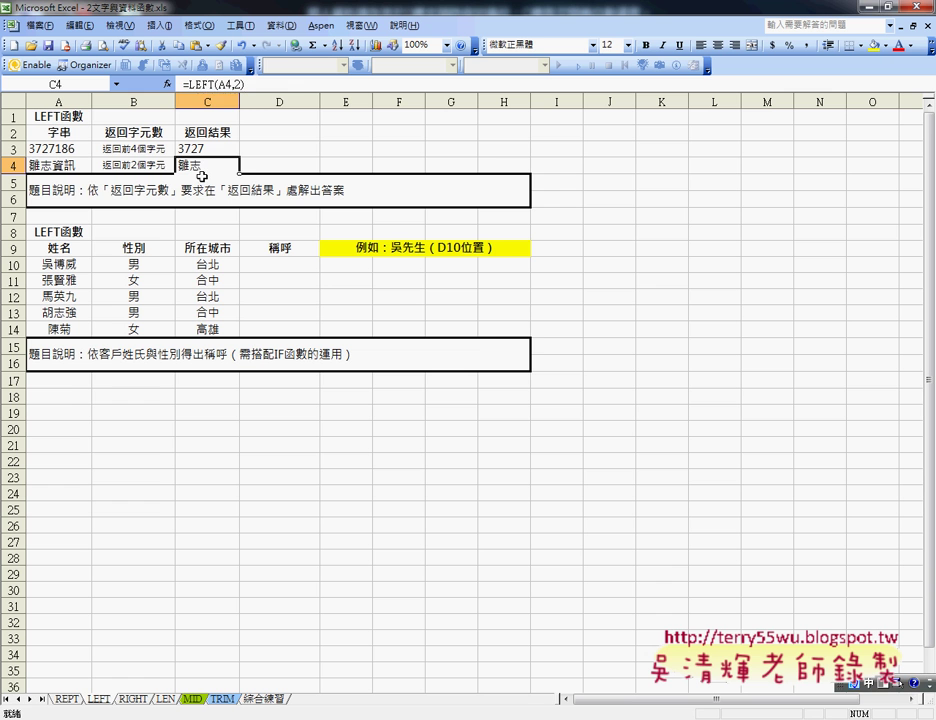
click(297, 268)
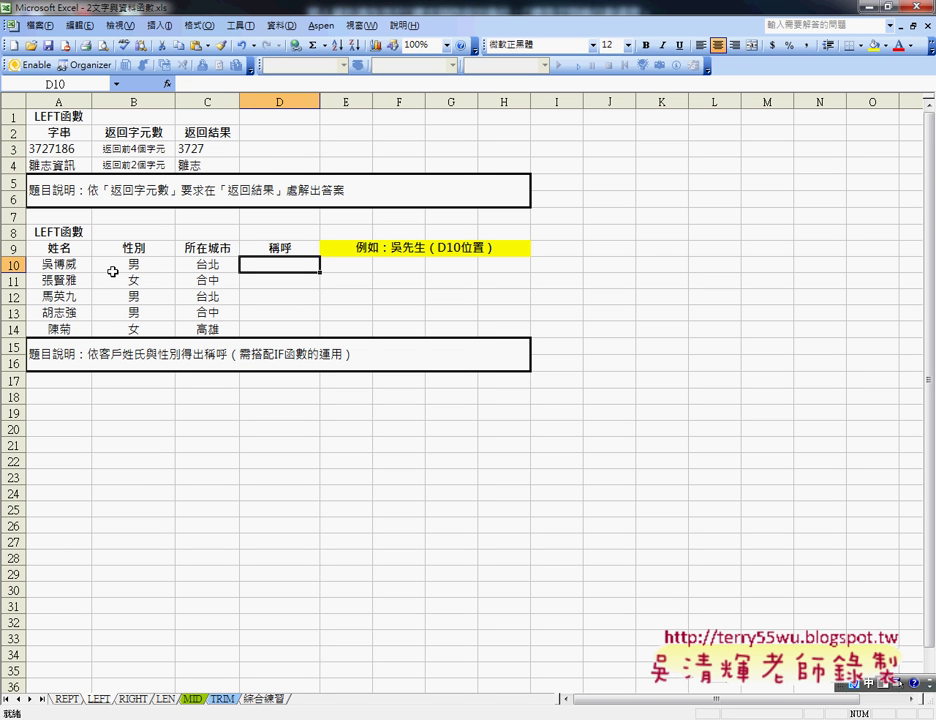
click(61, 267)
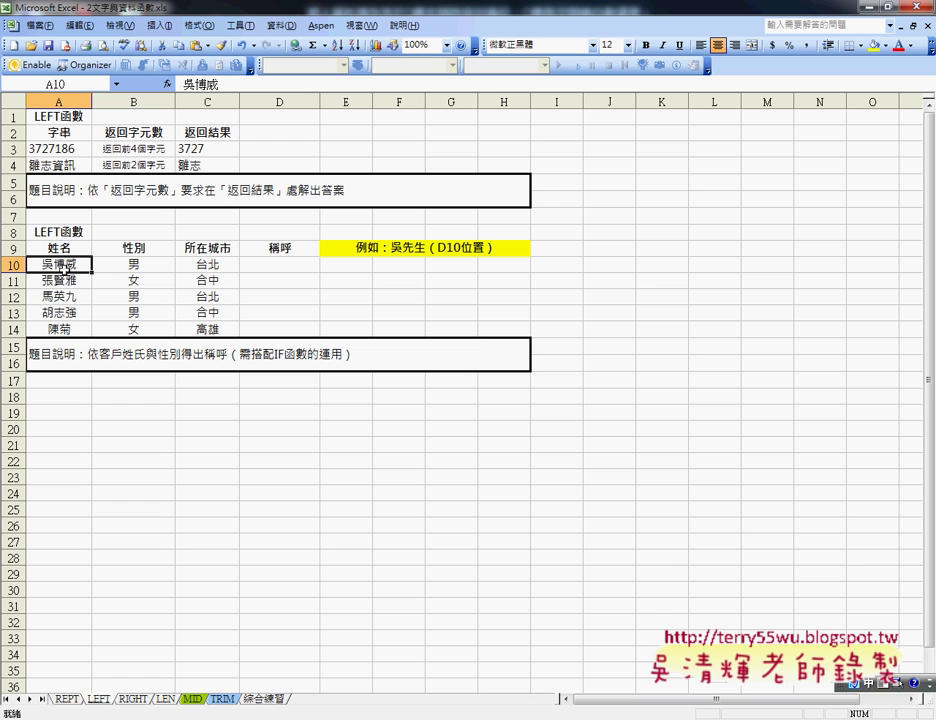
click(143, 266)
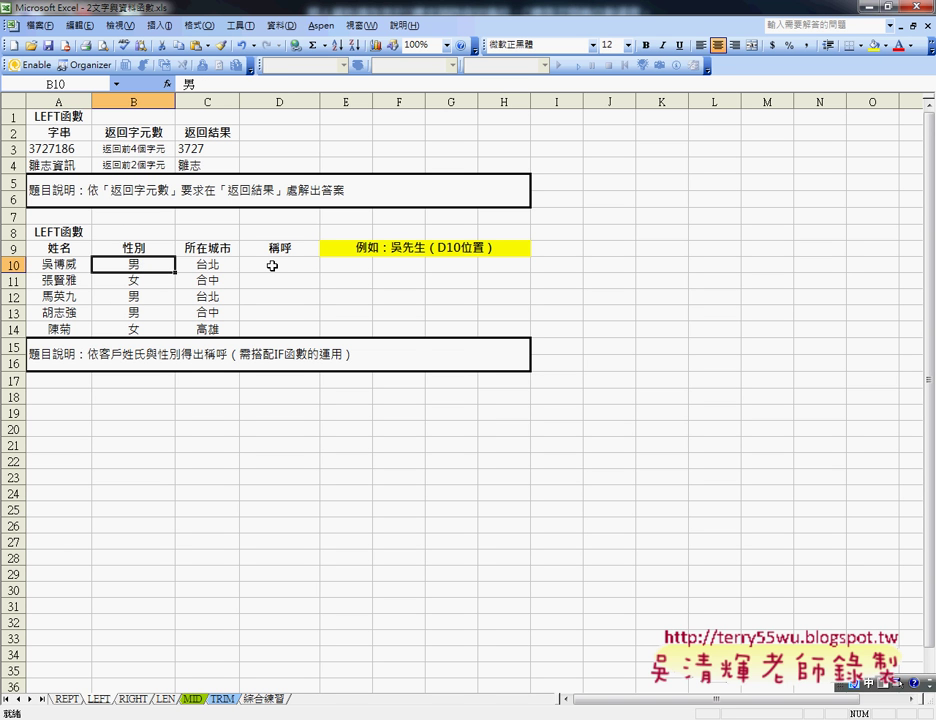
click(272, 265)
click(52, 265)
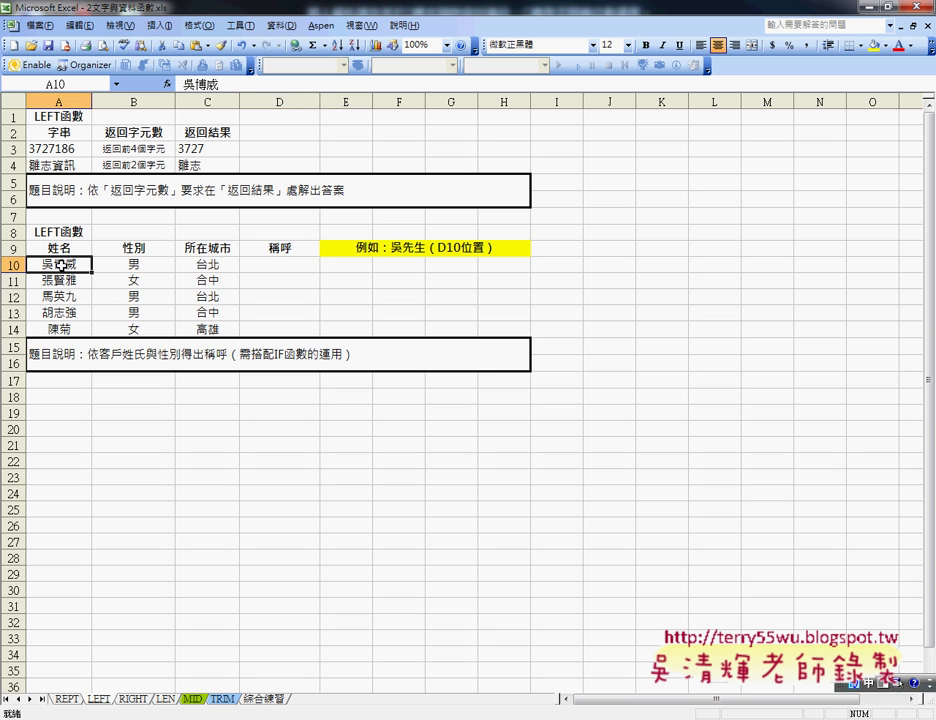
click(294, 266)
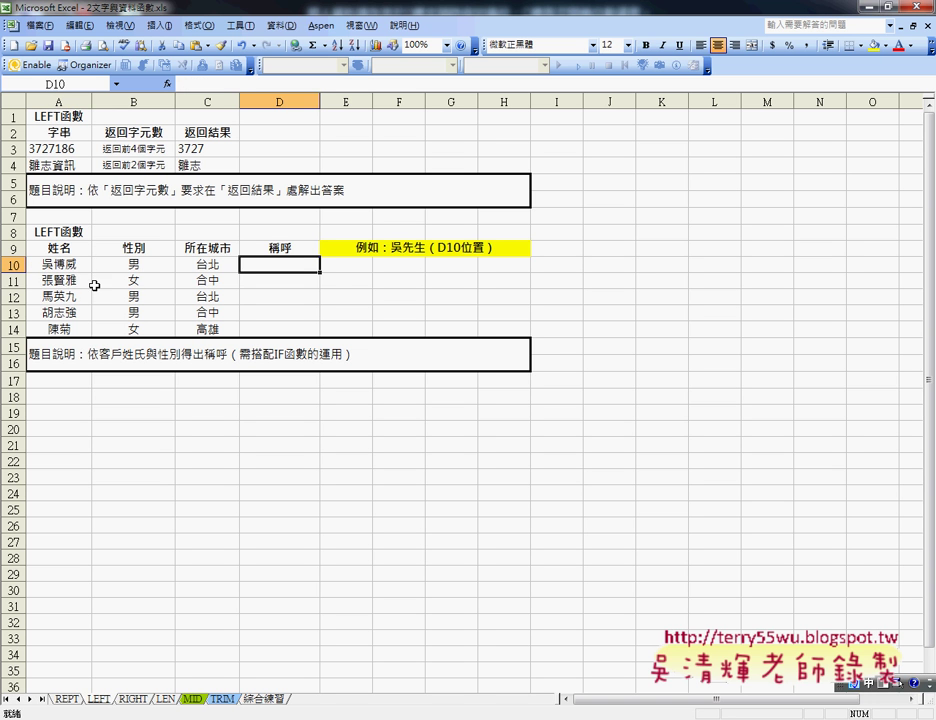
click(80, 280)
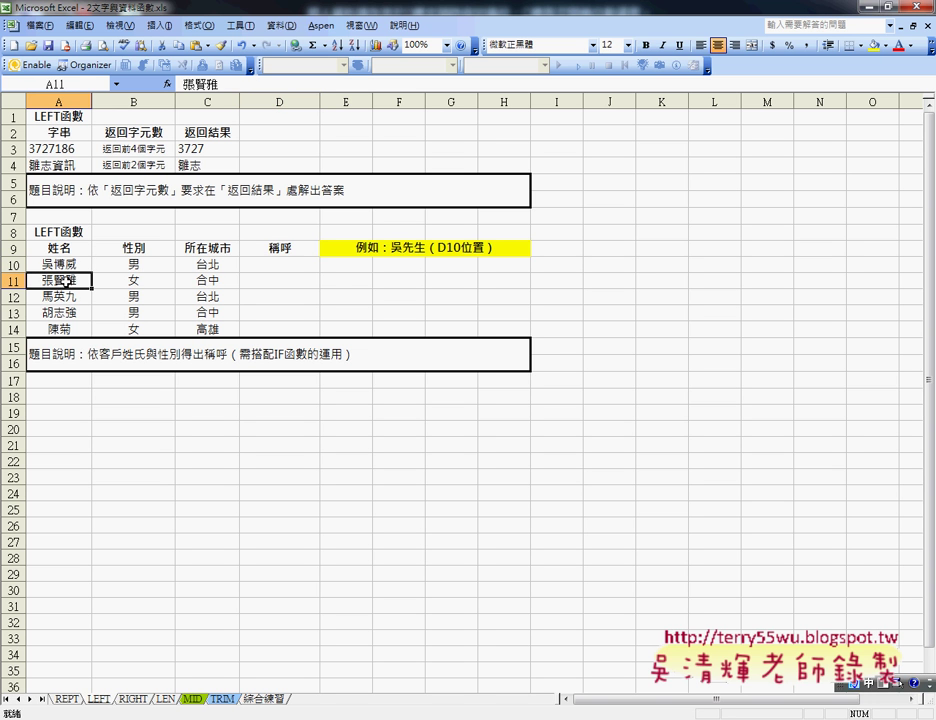
click(278, 284)
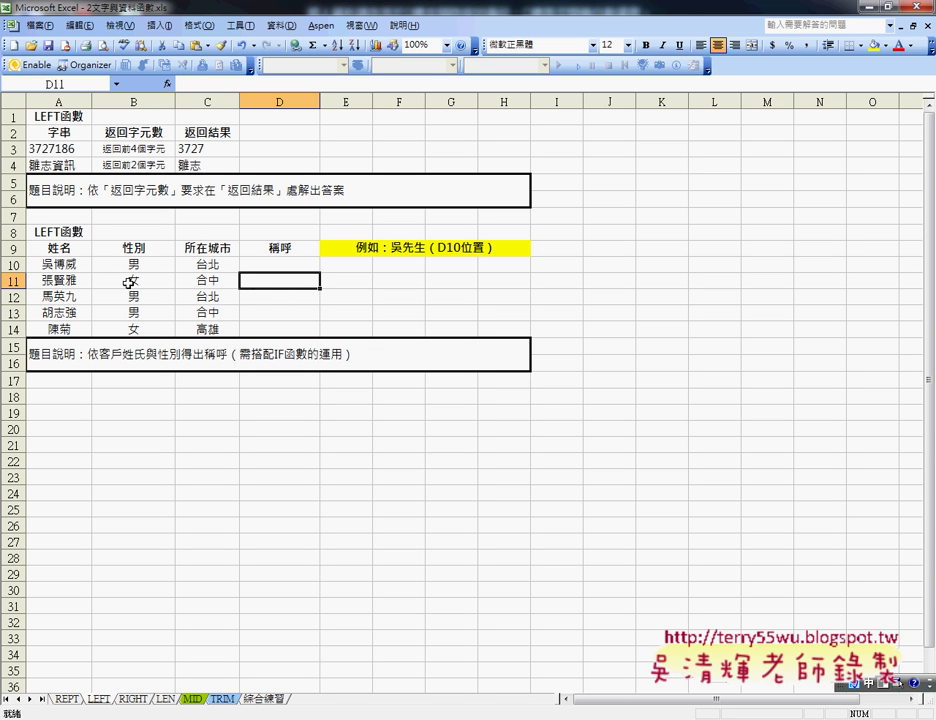
click(62, 298)
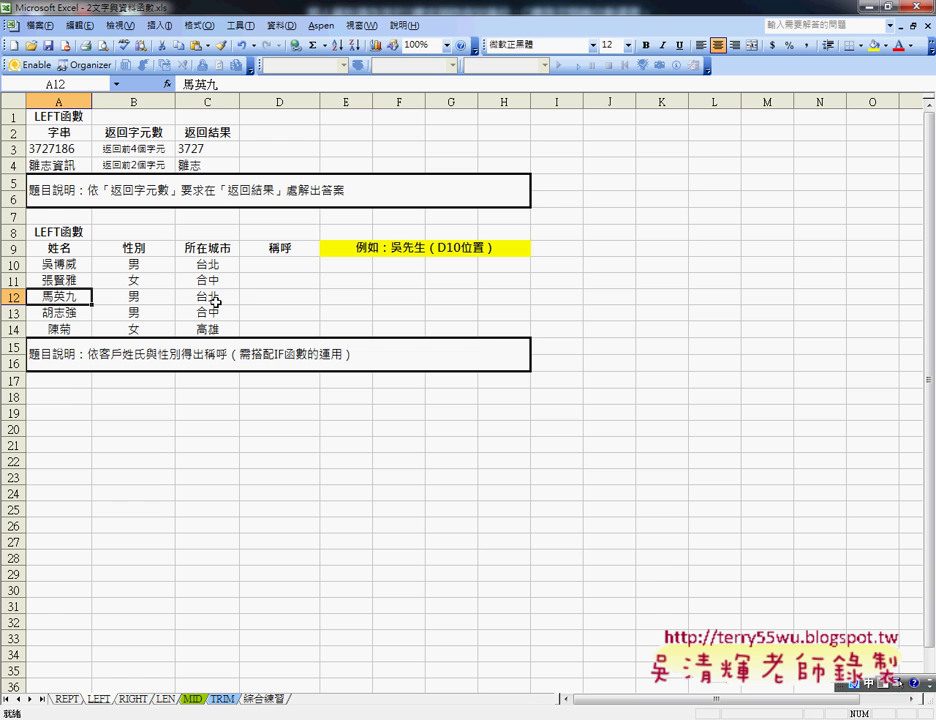
click(278, 300)
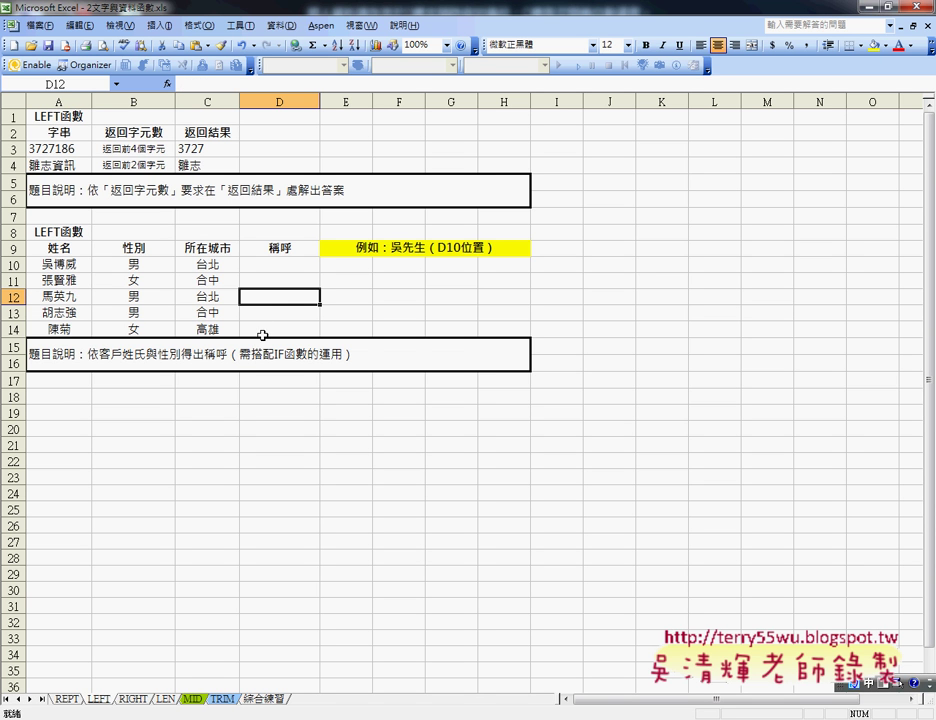
click(296, 267)
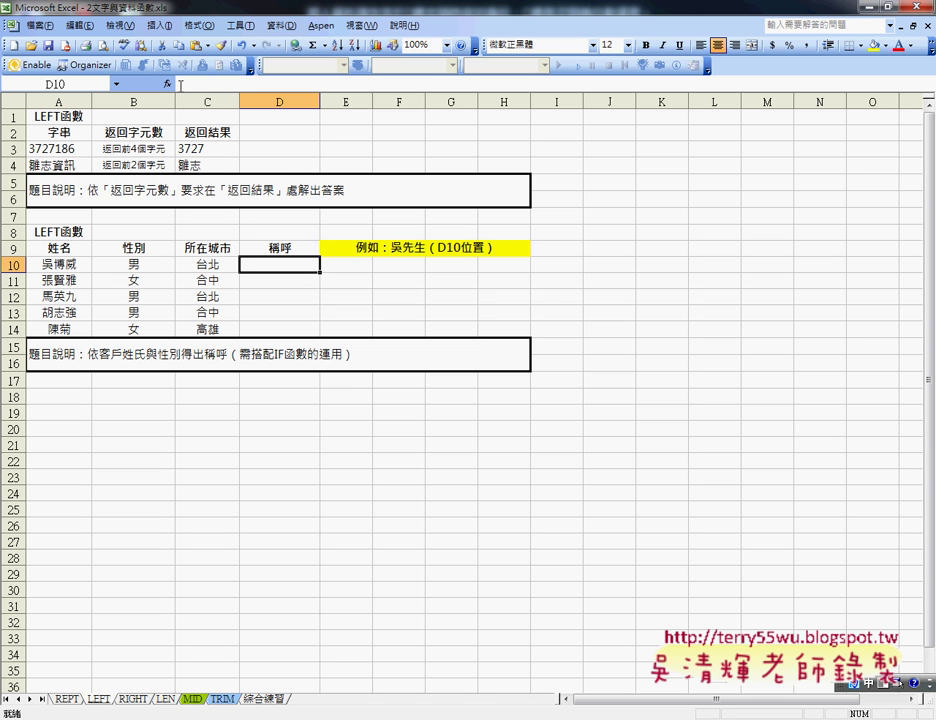
Step: Insert the LEFT function into D10 from the full function list
click(167, 84)
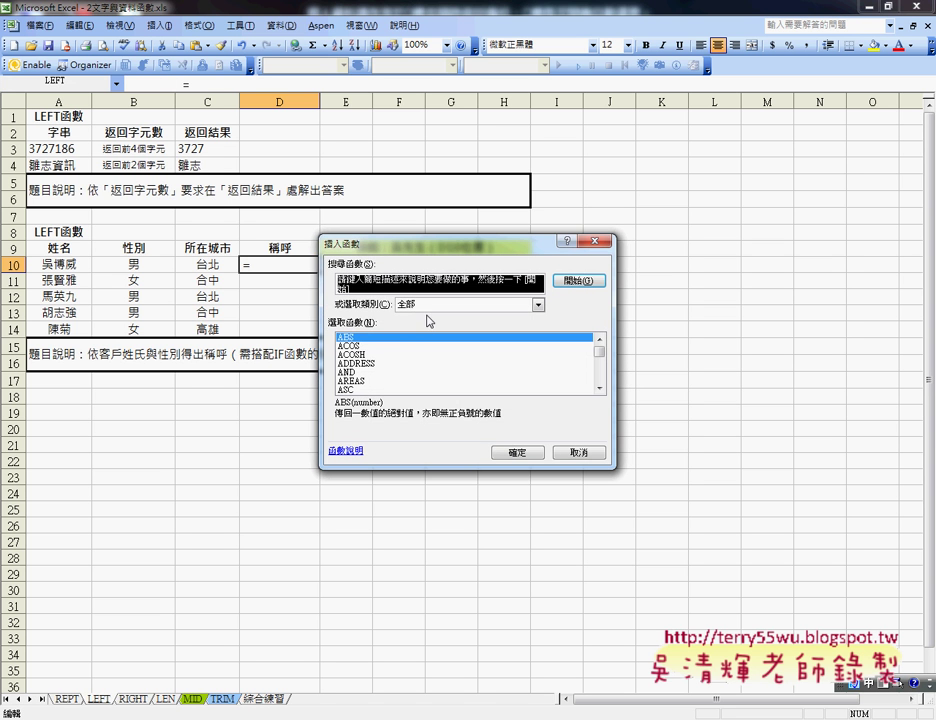
click(414, 354)
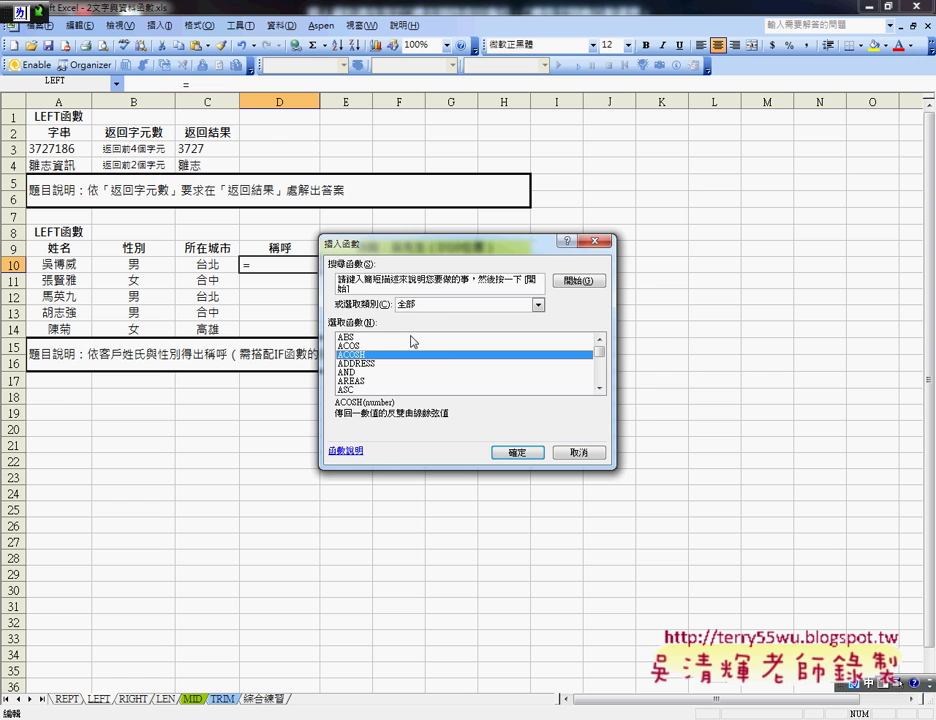
key(l)
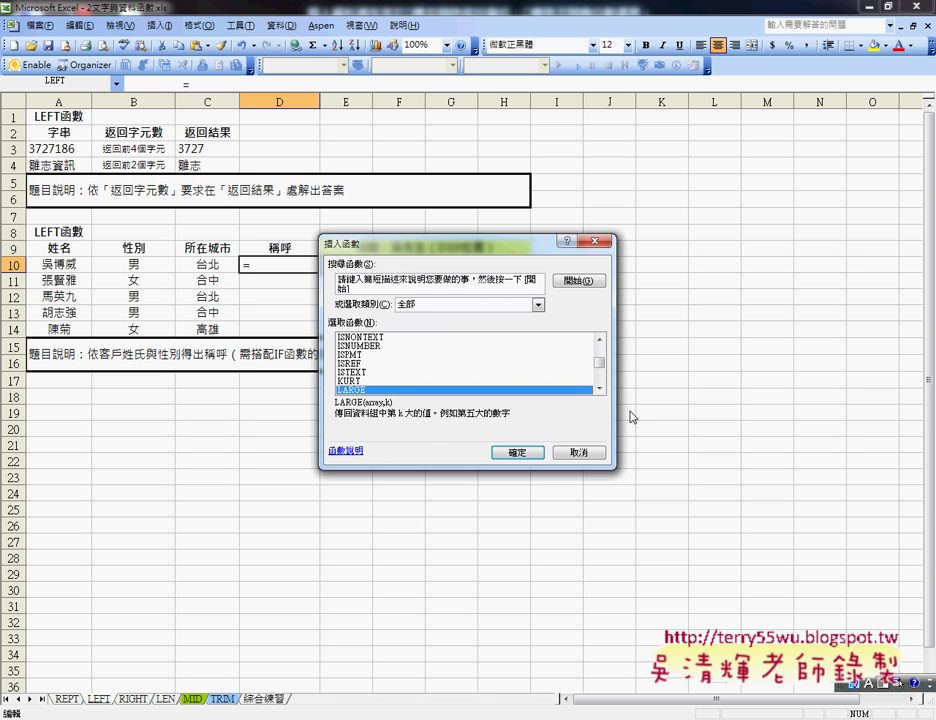
scroll(598, 388, down, 3)
click(560, 372)
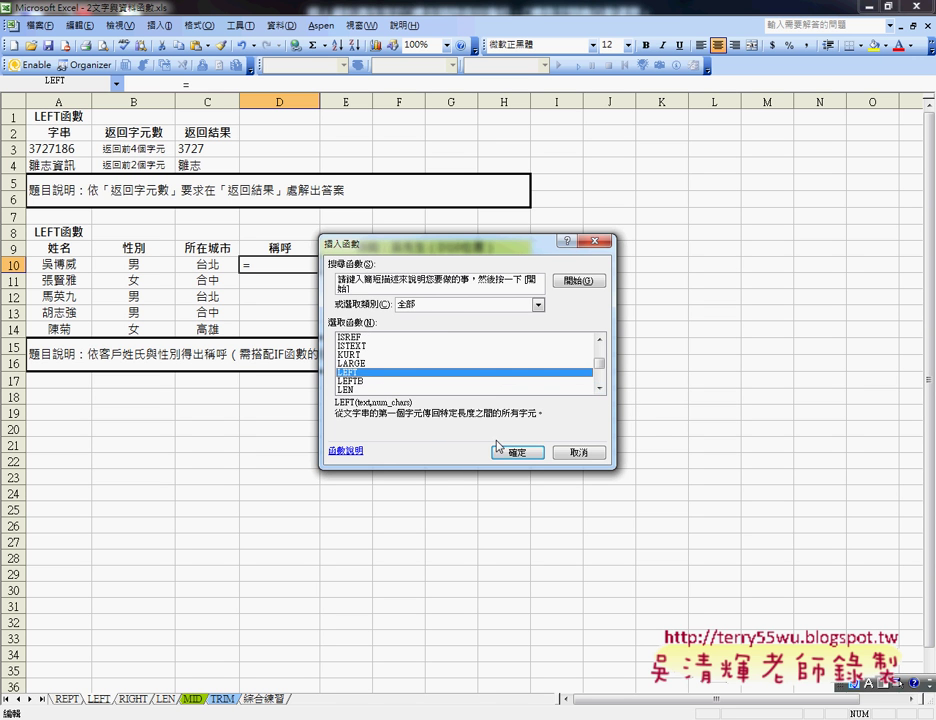
click(512, 451)
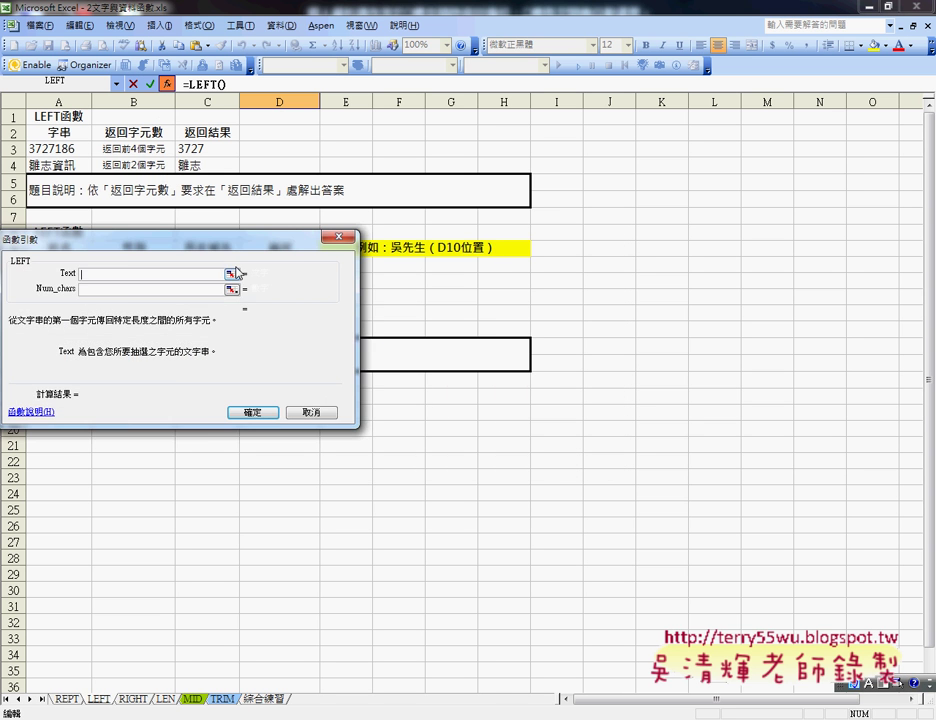
Step: Fill LEFT with Text A10 and Num_chars 1, giving =LEFT(A10,1) in D10
click(58, 264)
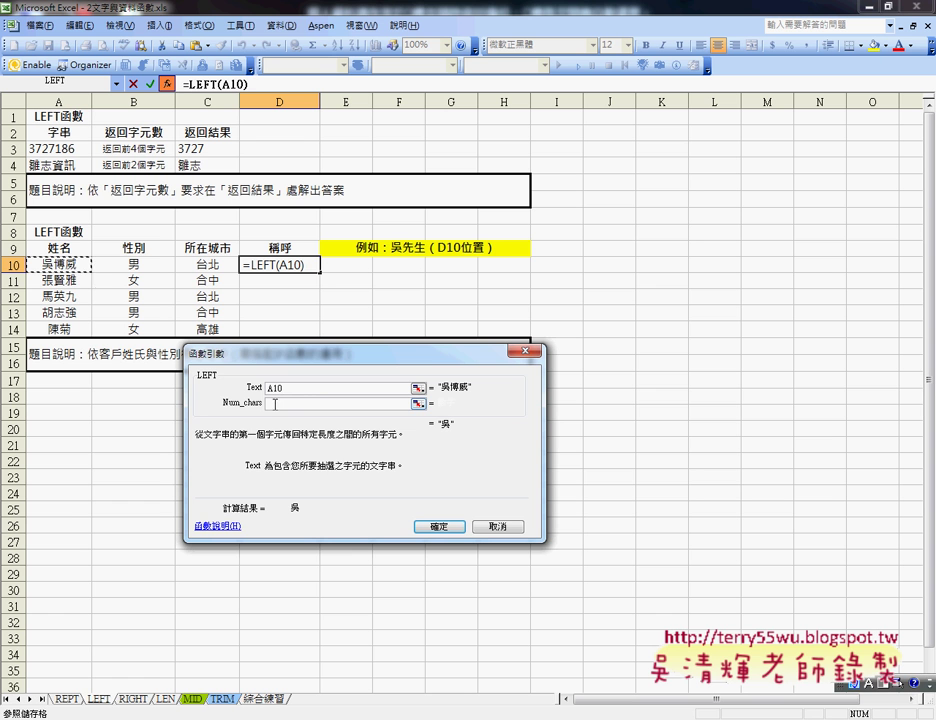
click(275, 404)
text(1)
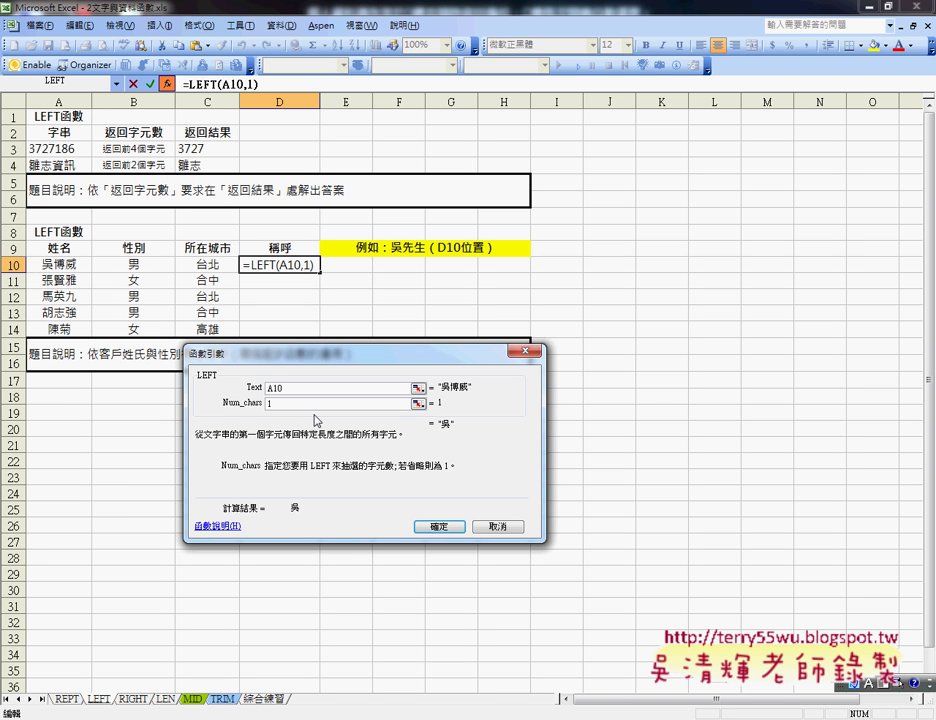
click(446, 529)
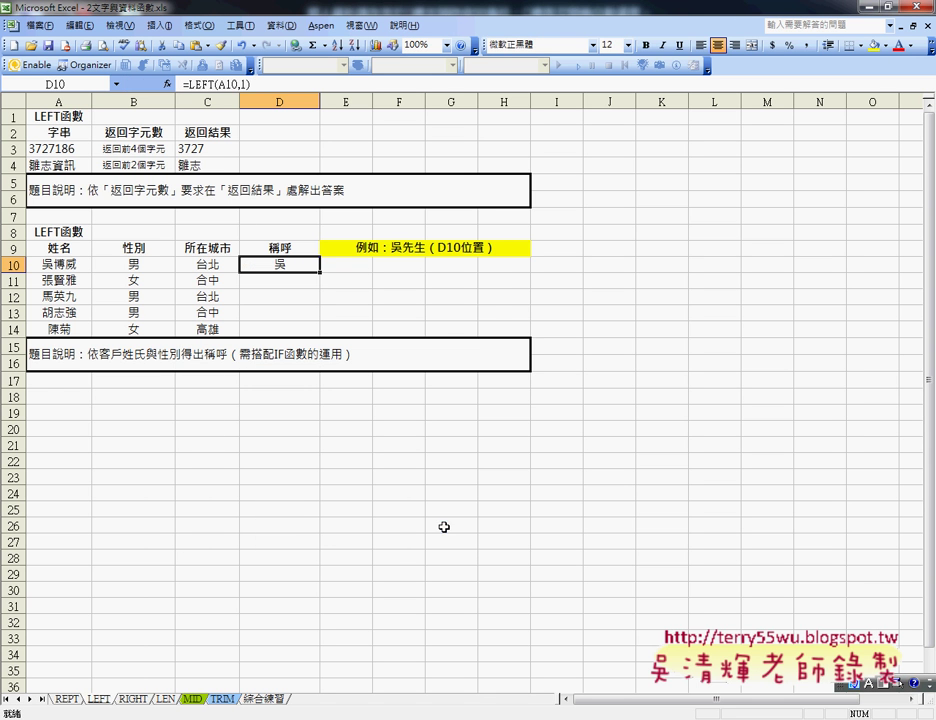
click(272, 88)
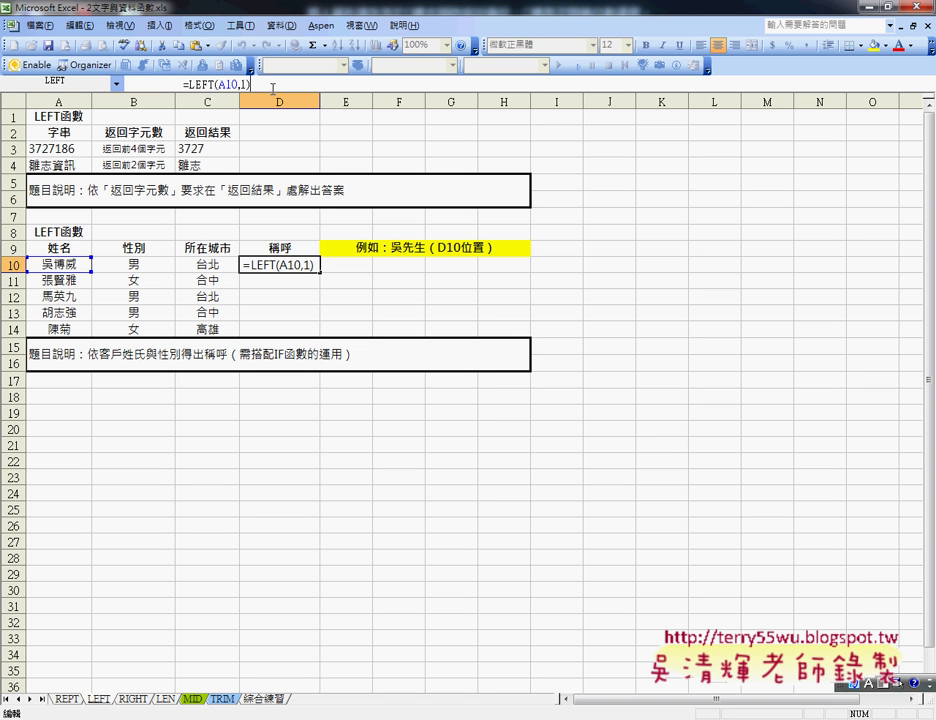
Step: Append & and an IF function to D10's formula, making =LEFT(A10,1)&IF()
text(&)
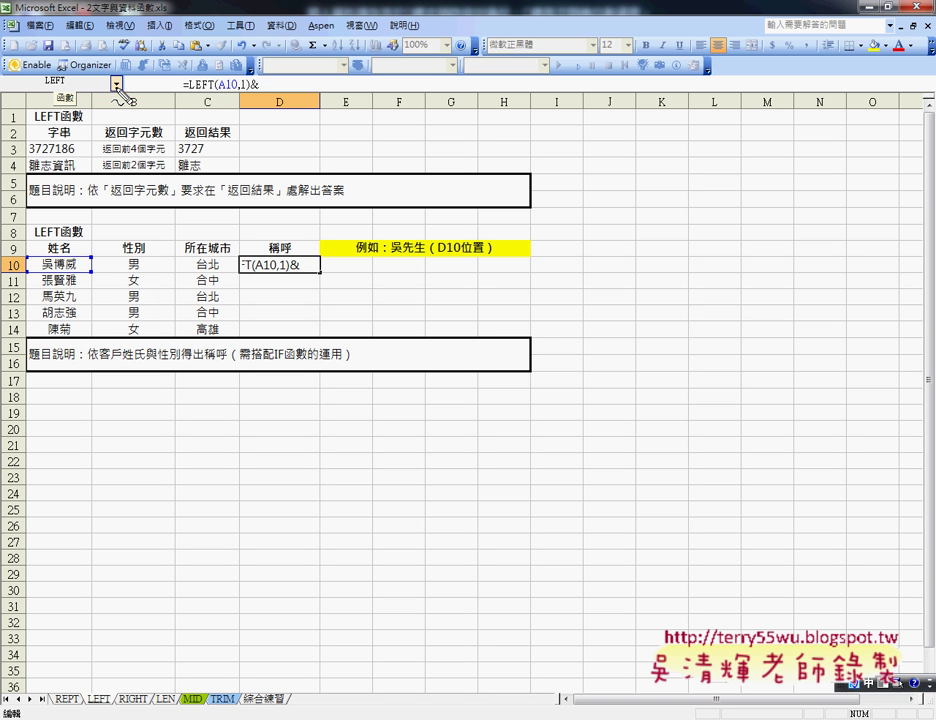
key(ctrl+space)
drag(108, 88, 110, 84)
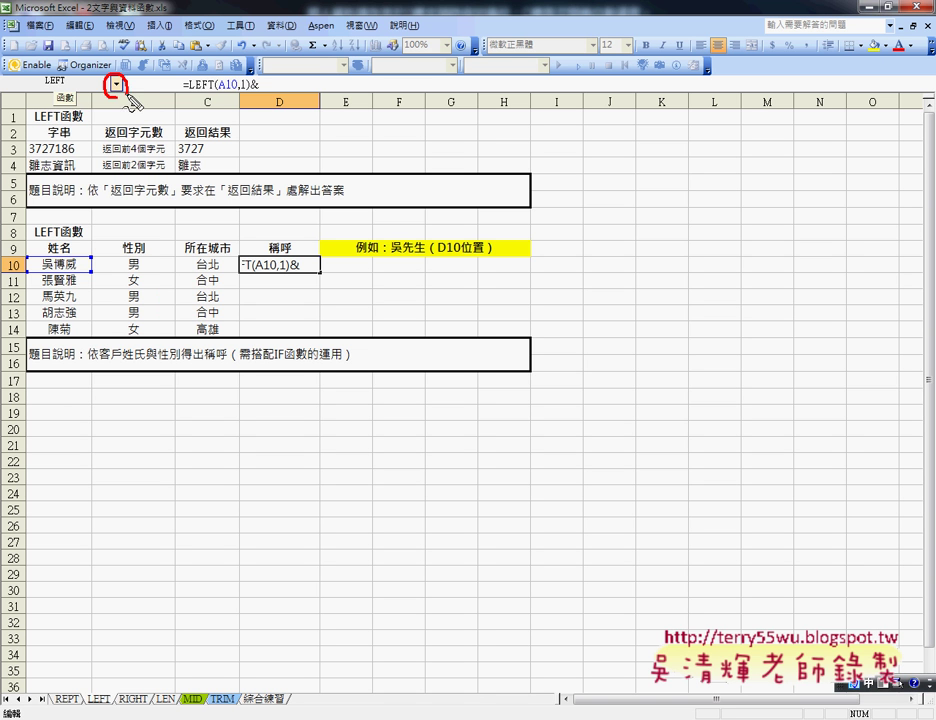
key(Escape)
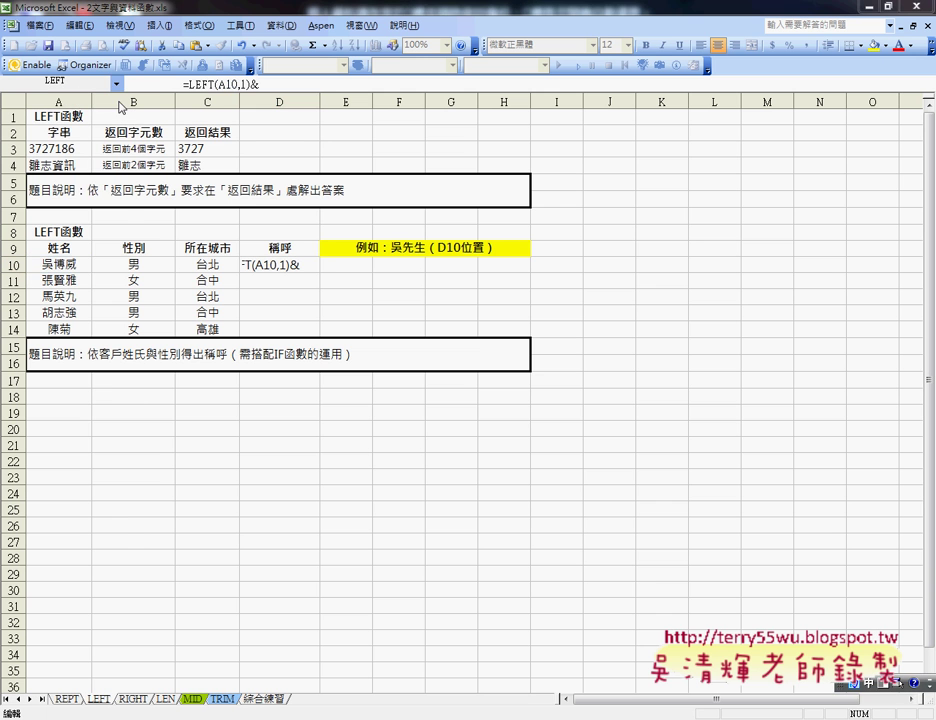
click(117, 84)
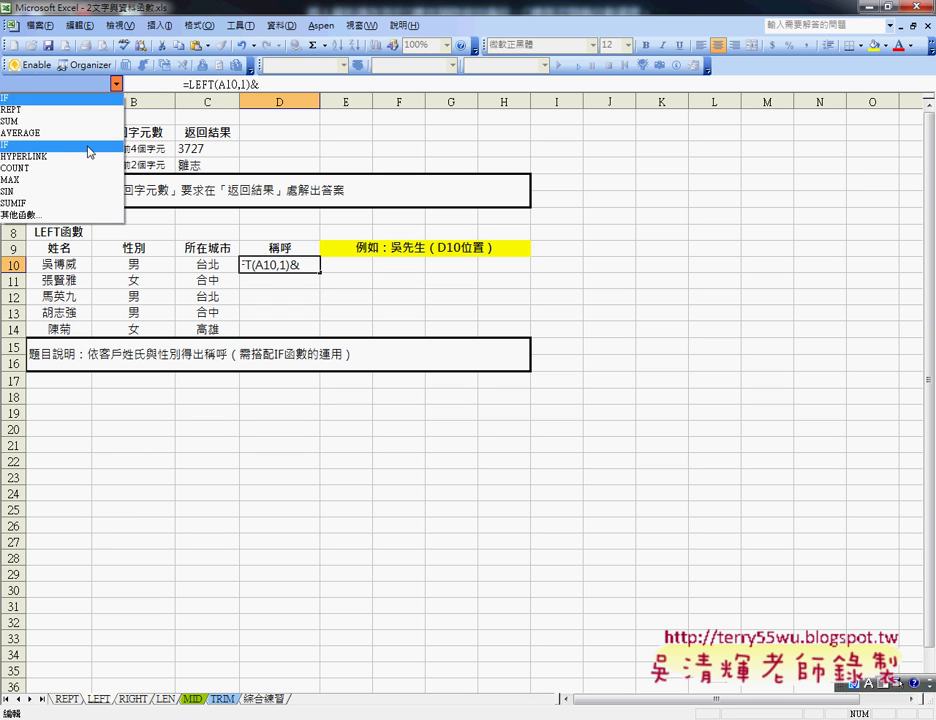
click(89, 148)
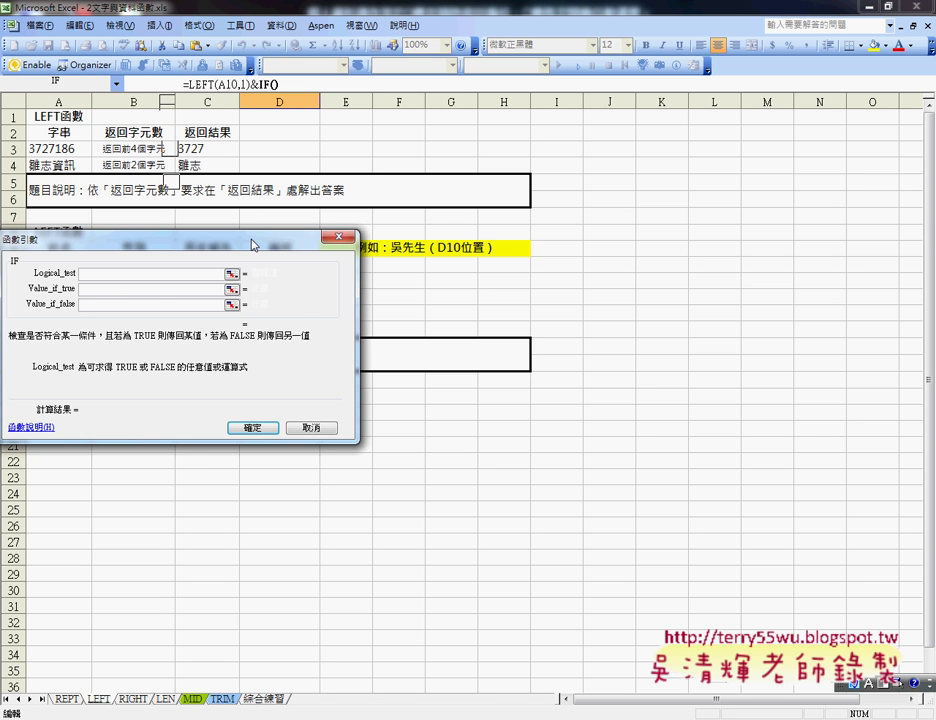
Step: Set the IF logical test to B10="男", entering 男 through the Chinese IME
mouse_move(259, 244)
mouse_down()
mouse_move(526, 252)
mouse_move(737, 233)
mouse_up()
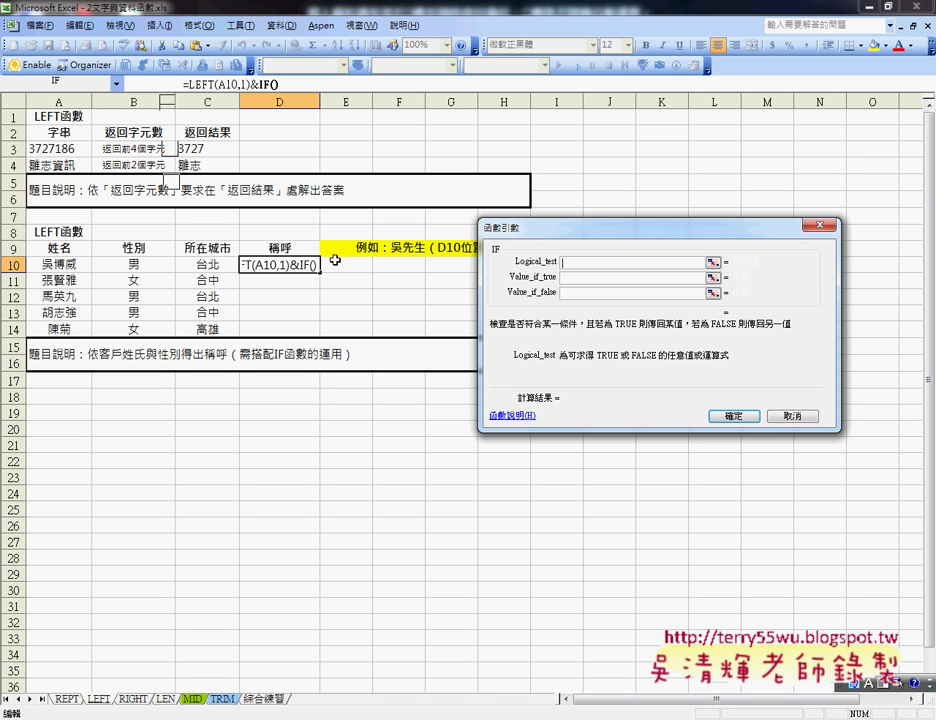
click(135, 263)
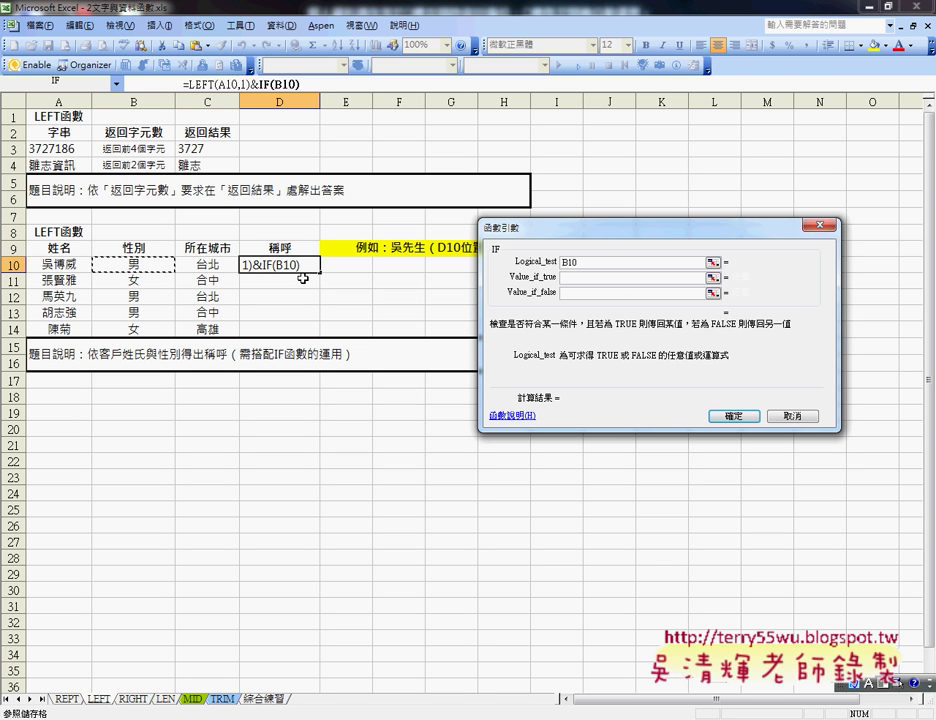
text(=)
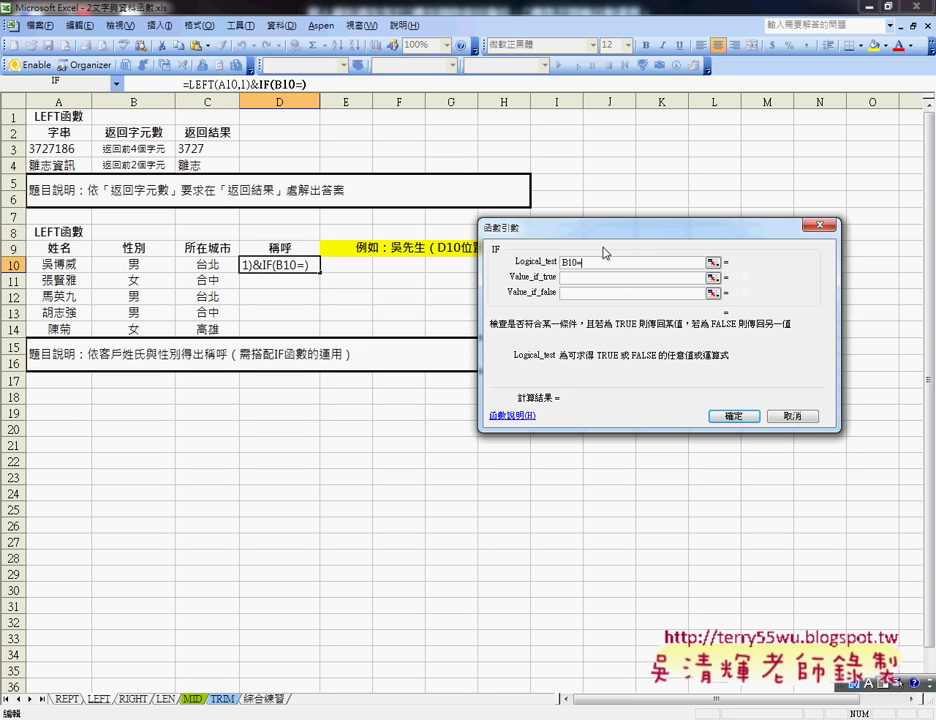
text(n)
key(BackSpace)
text(n)
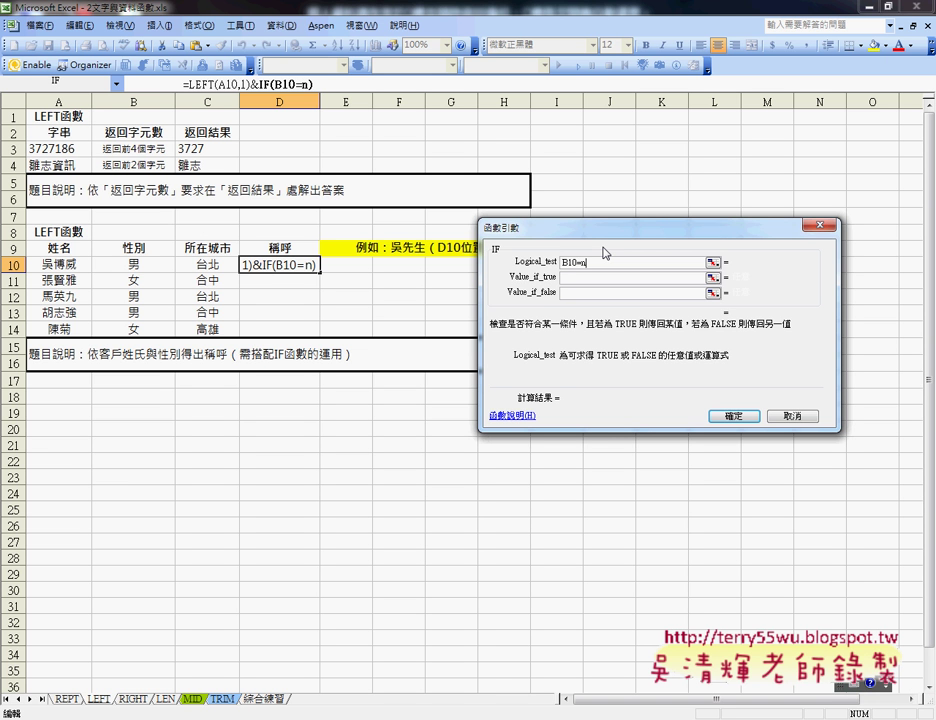
key(BackSpace)
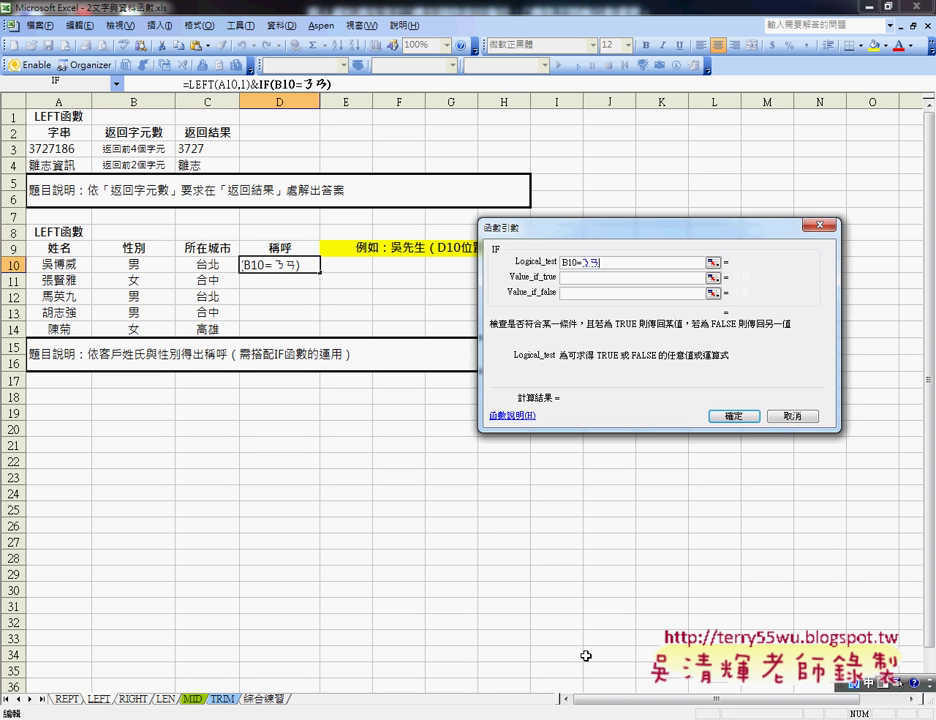
text(南)
key(Down)
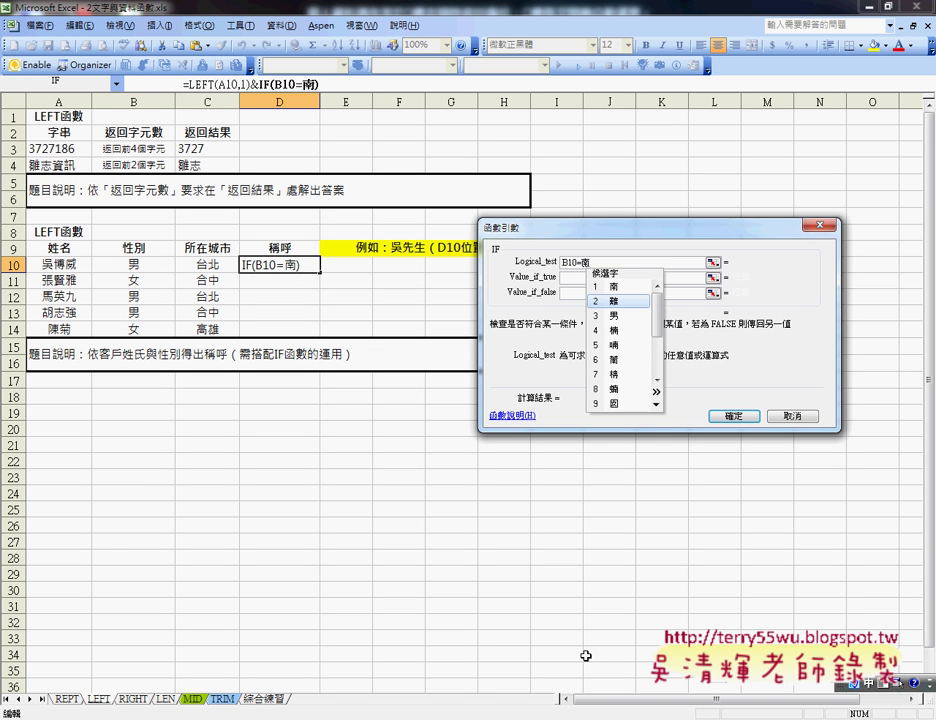
key(3)
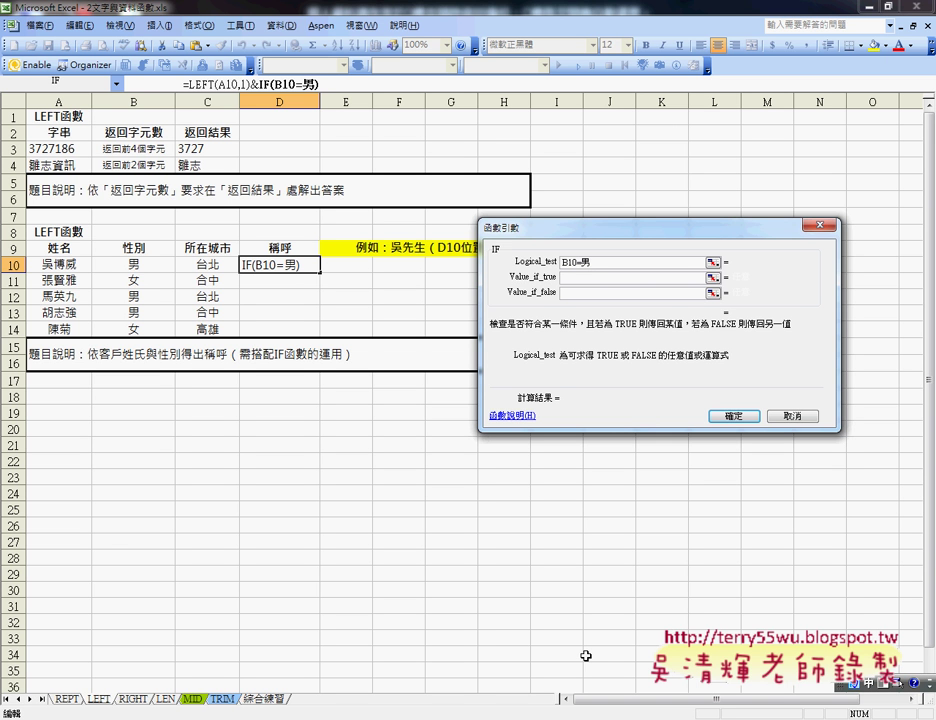
text("男)
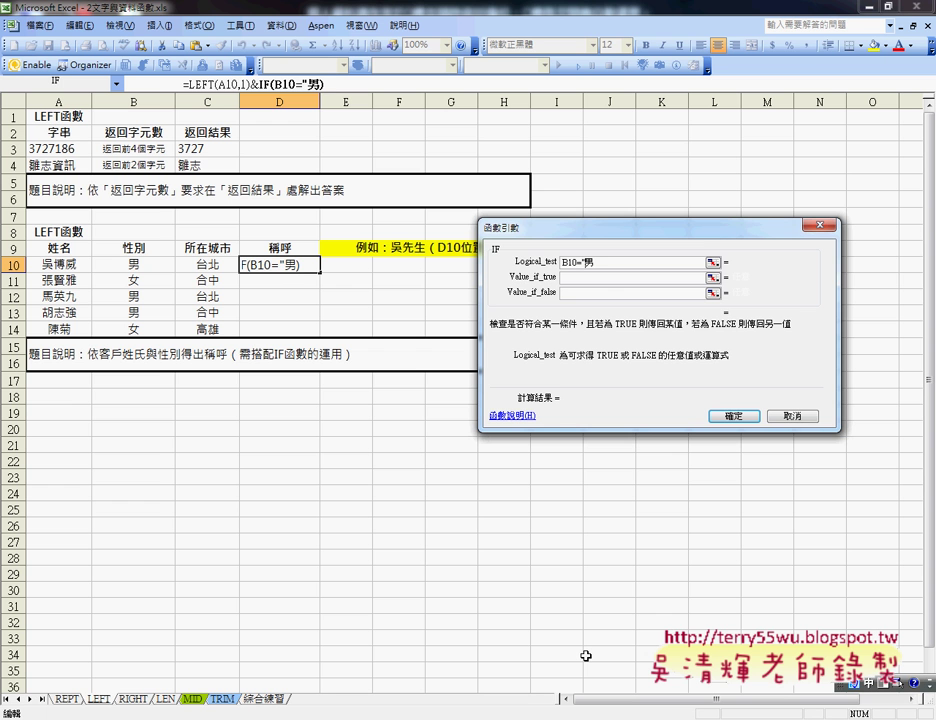
text(")
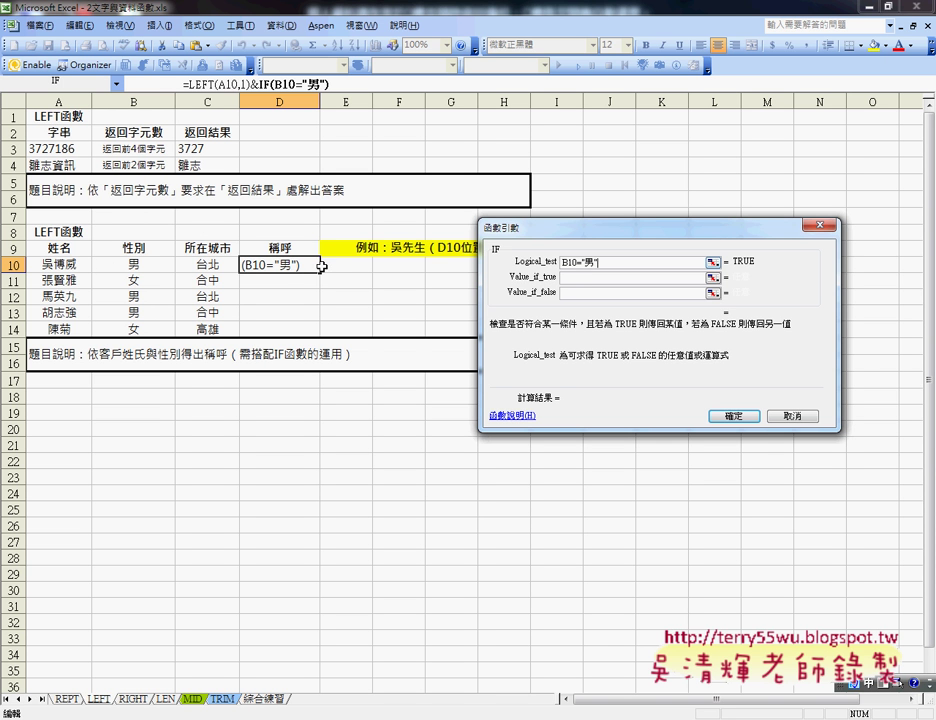
Step: Give the IF value 先生 when true and 女士 when false, so D10 shows 吳先生
click(619, 279)
text(ㄕ)
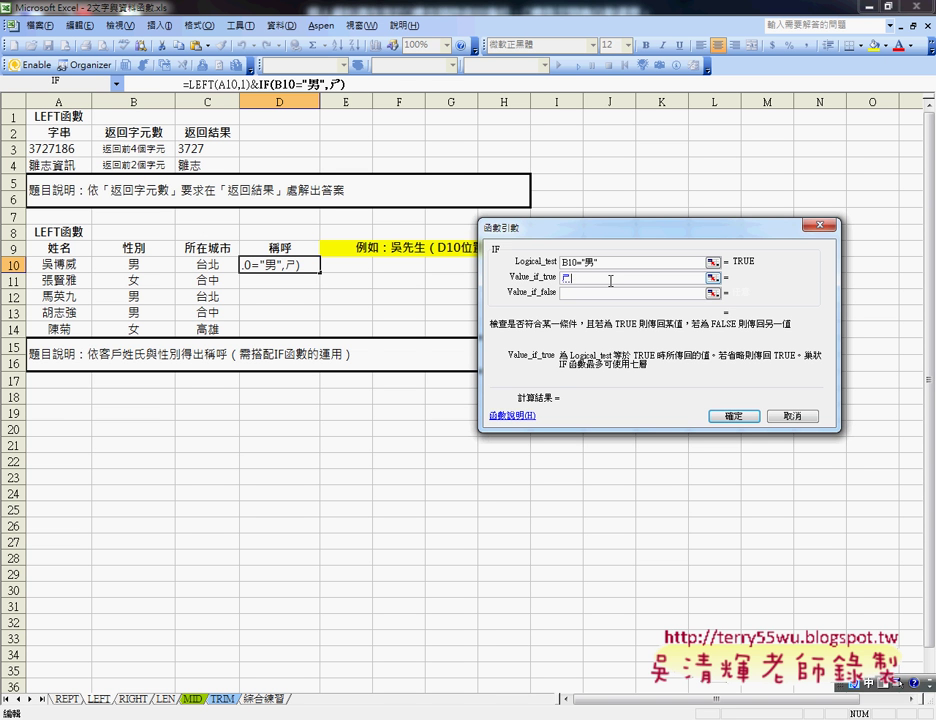
text(ㄥ)
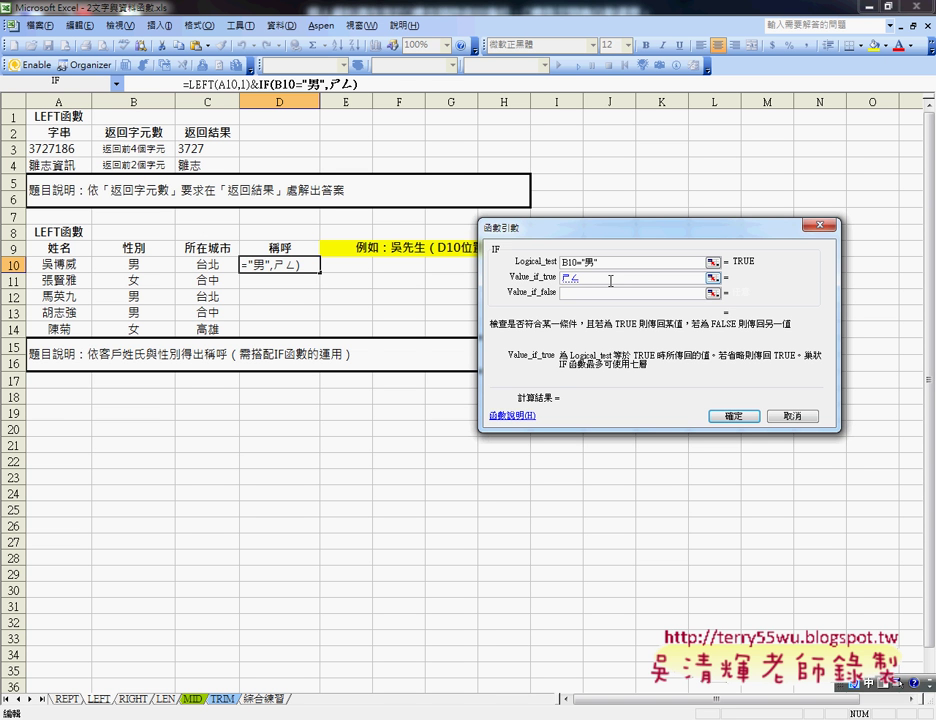
text(ㄒㄧㄢ)
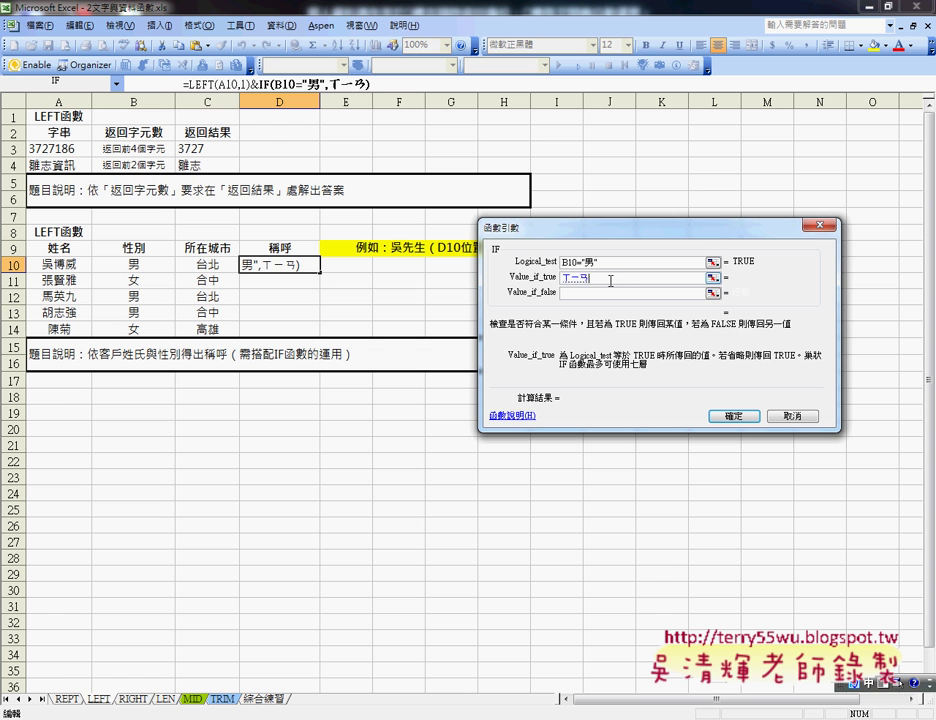
key(space)
text(先ㄕㄥ)
key(space)
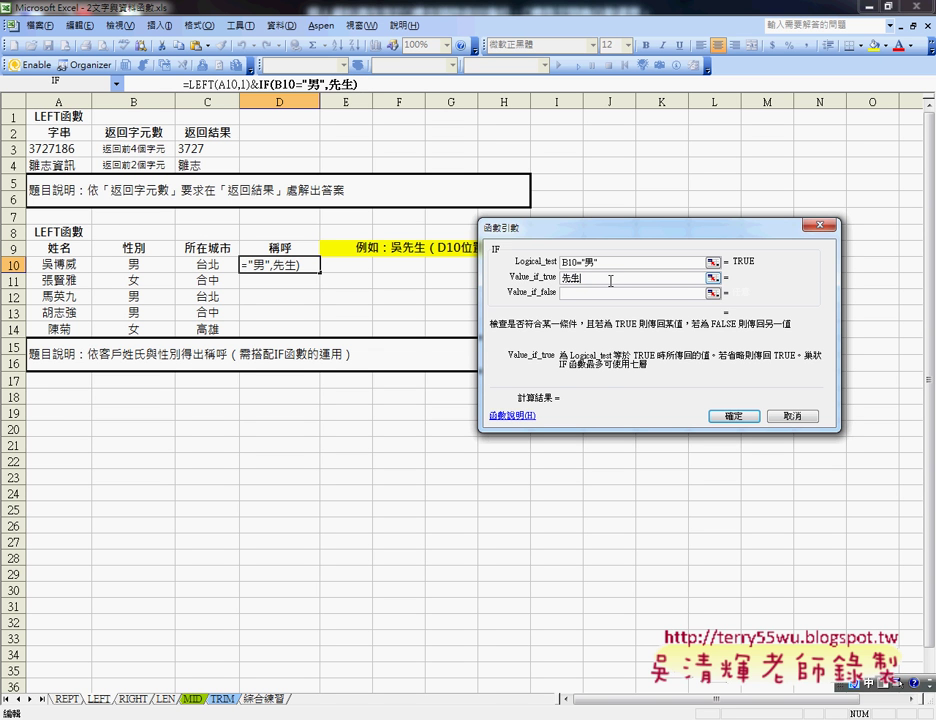
key(Tab)
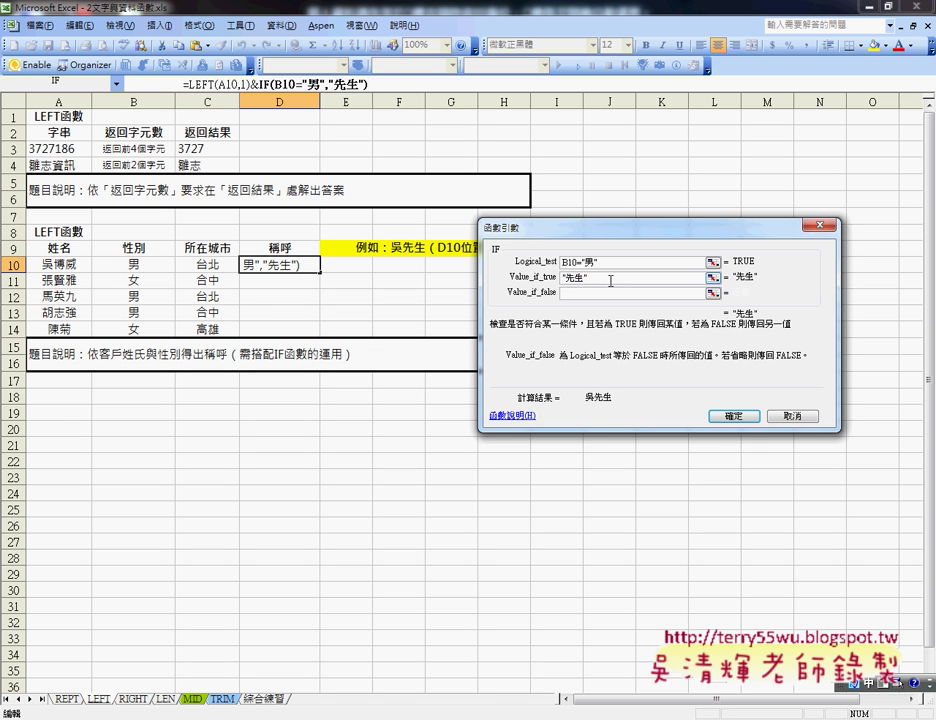
text(ㄋㄩ3)
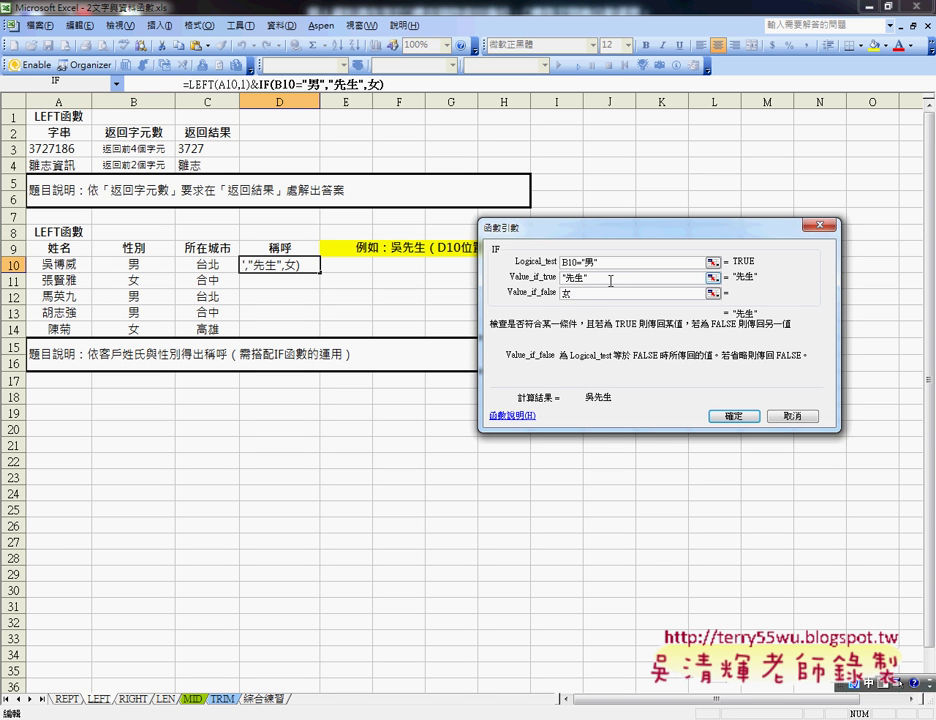
text(ㄕ4)
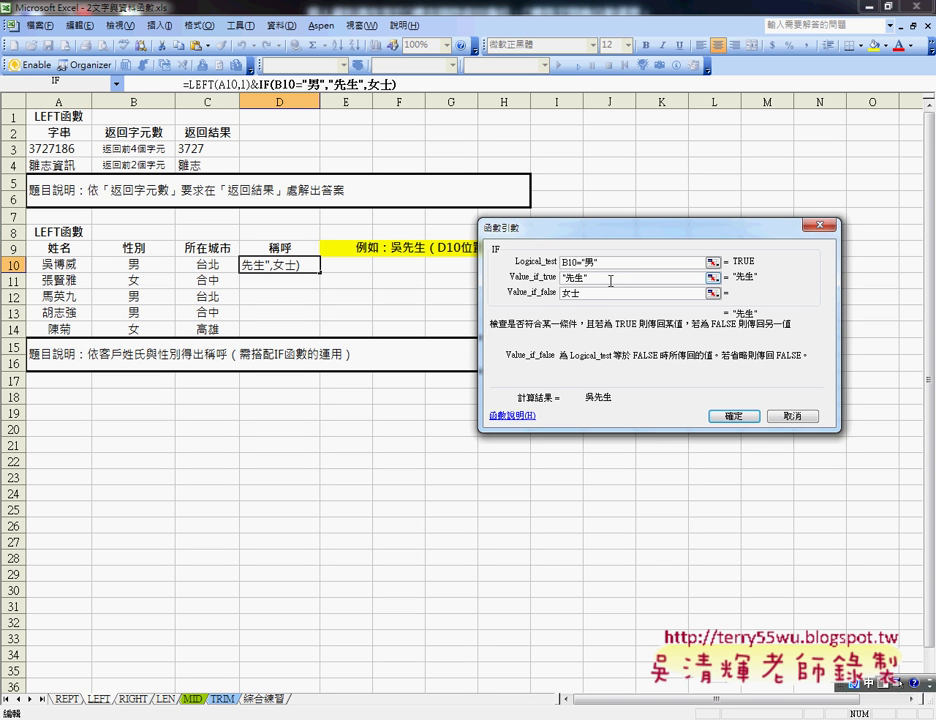
click(582, 281)
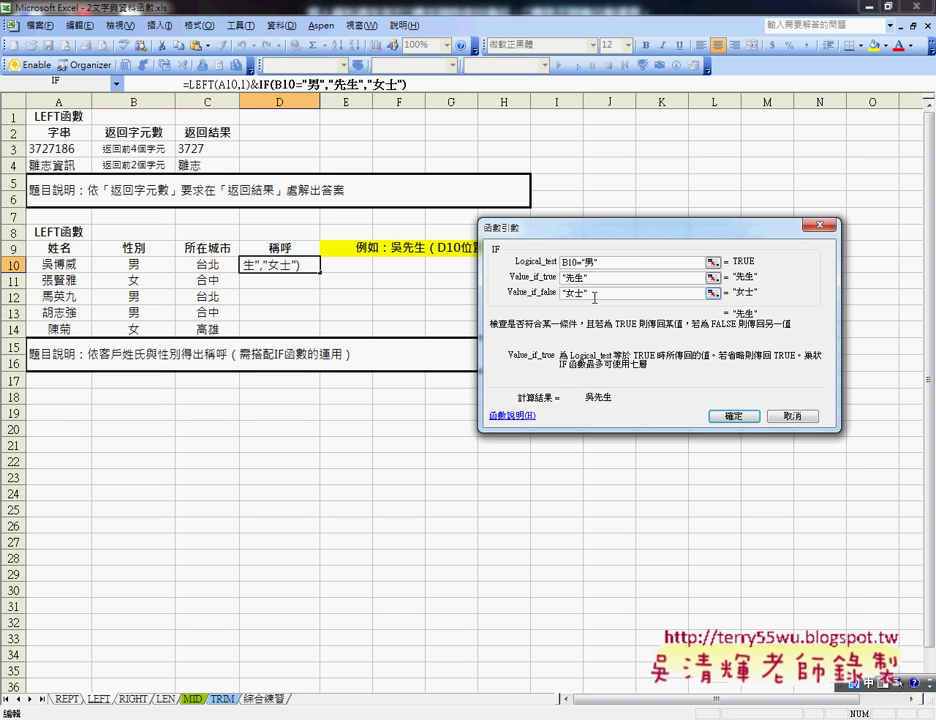
click(733, 417)
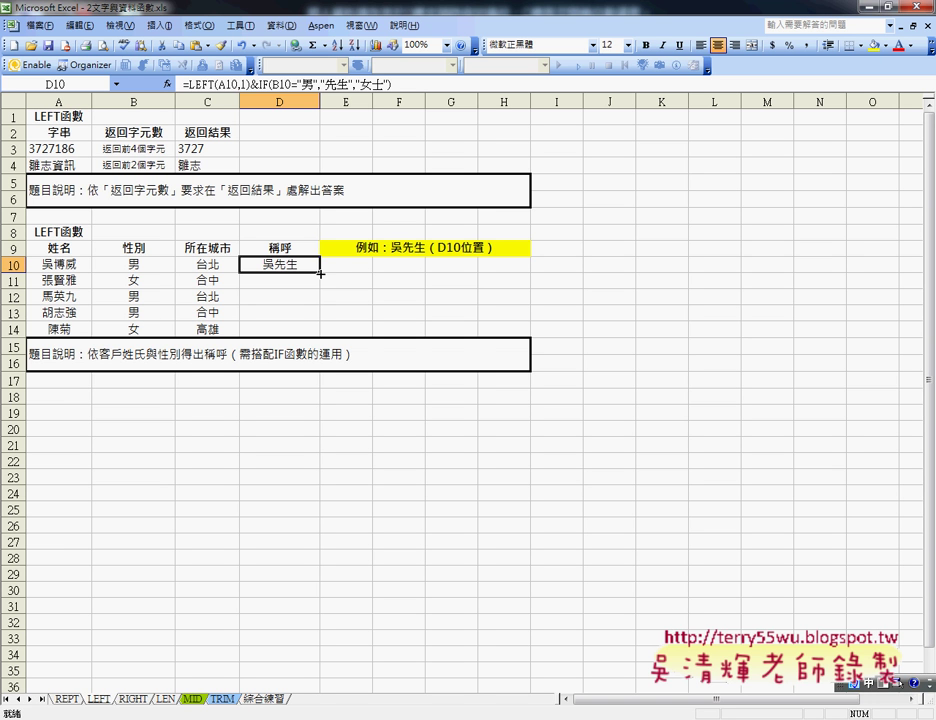
Step: Fill D10's LEFT&IF salutation formula down to D14, then check the copies in D11, D12 and D14
drag(320, 272, 322, 334)
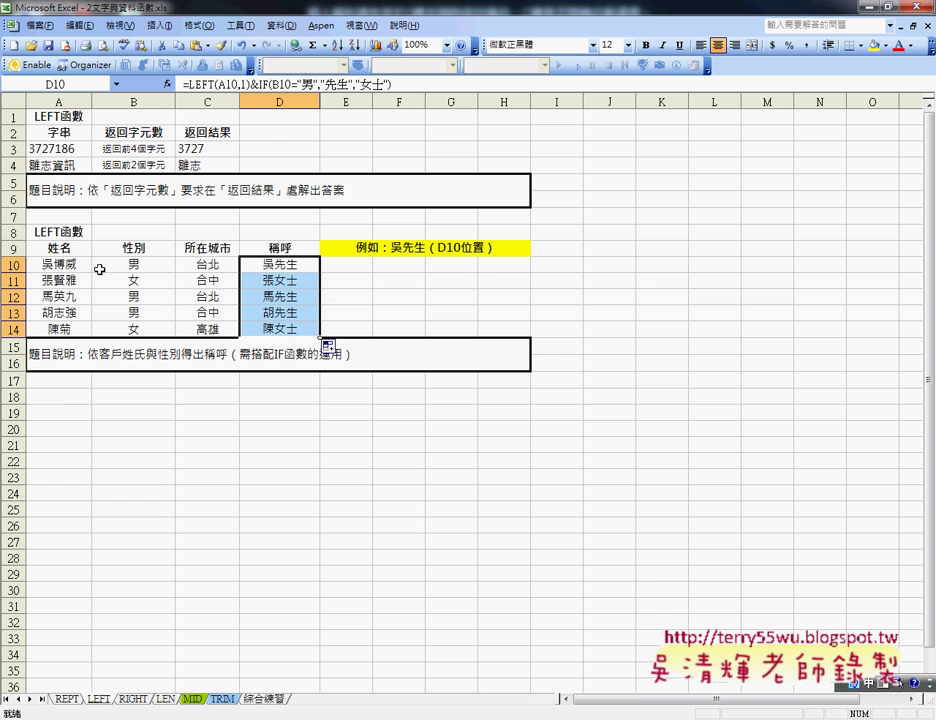
click(281, 282)
click(282, 297)
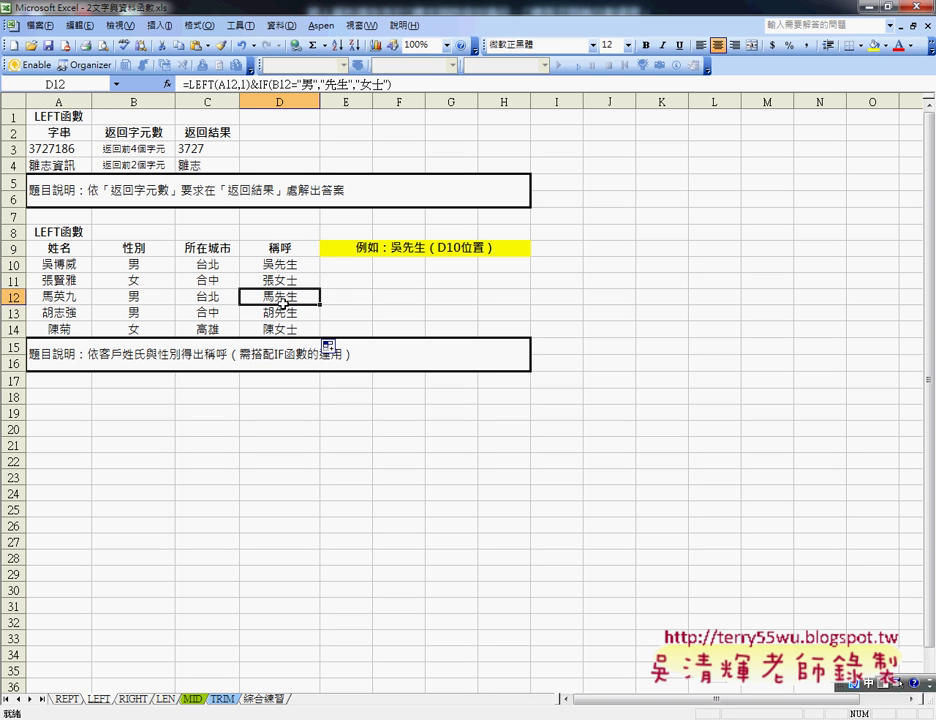
click(294, 329)
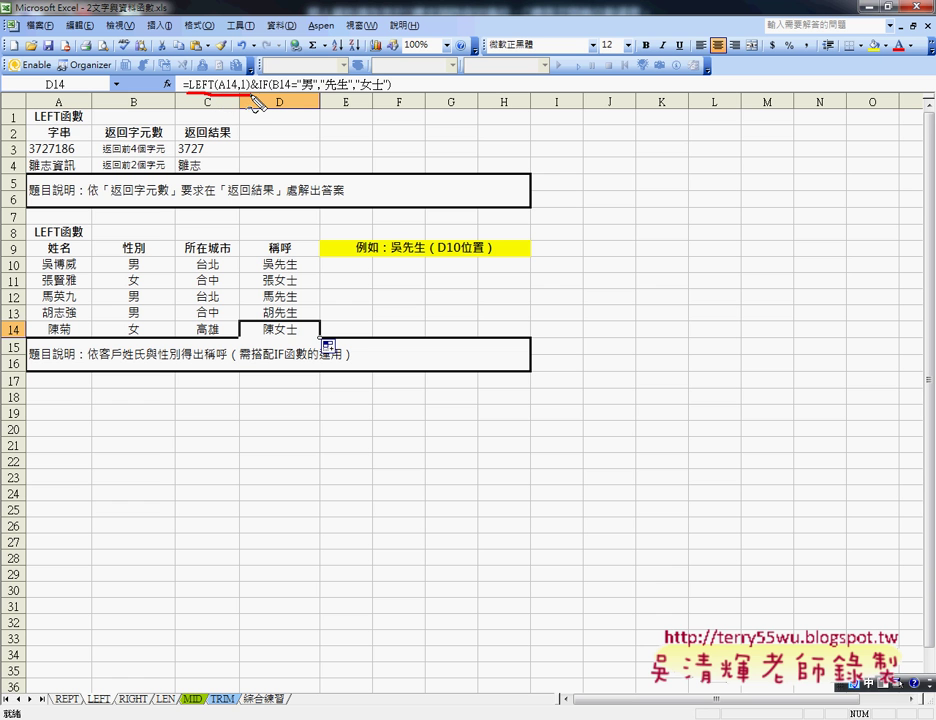
drag(260, 150, 268, 150)
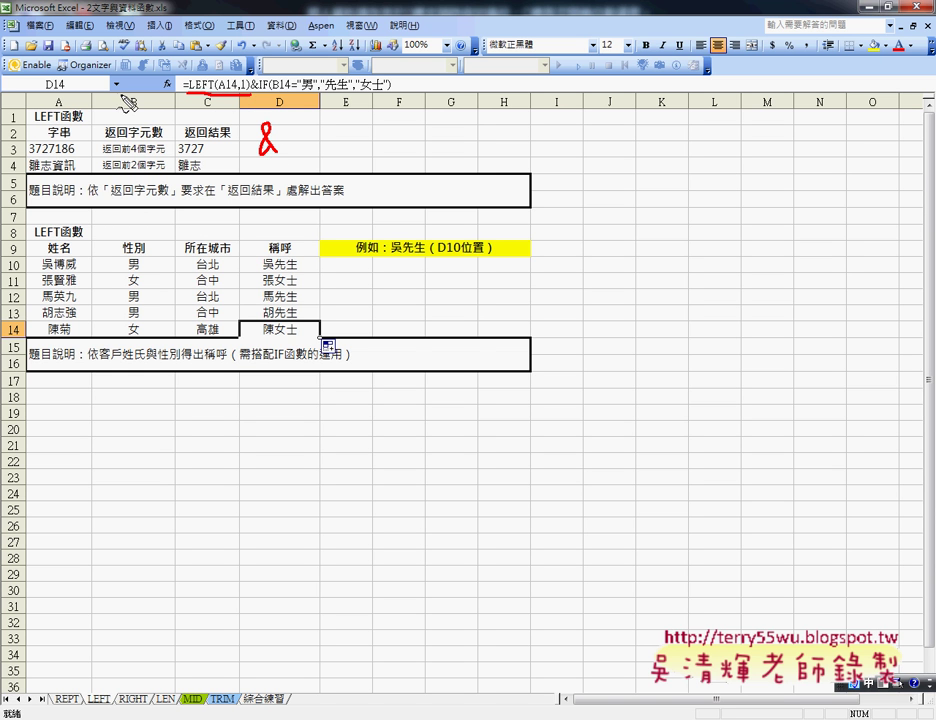
mouse_move(118, 74)
mouse_down()
mouse_move(106, 84)
mouse_move(124, 94)
mouse_move(120, 75)
mouse_up()
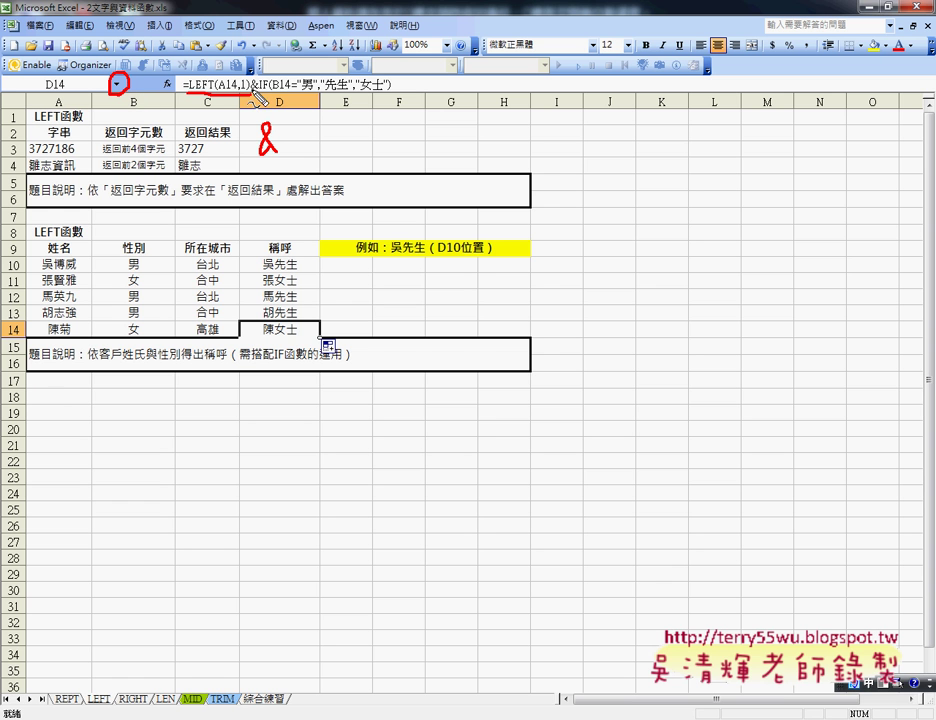
drag(242, 95, 267, 94)
drag(272, 96, 388, 94)
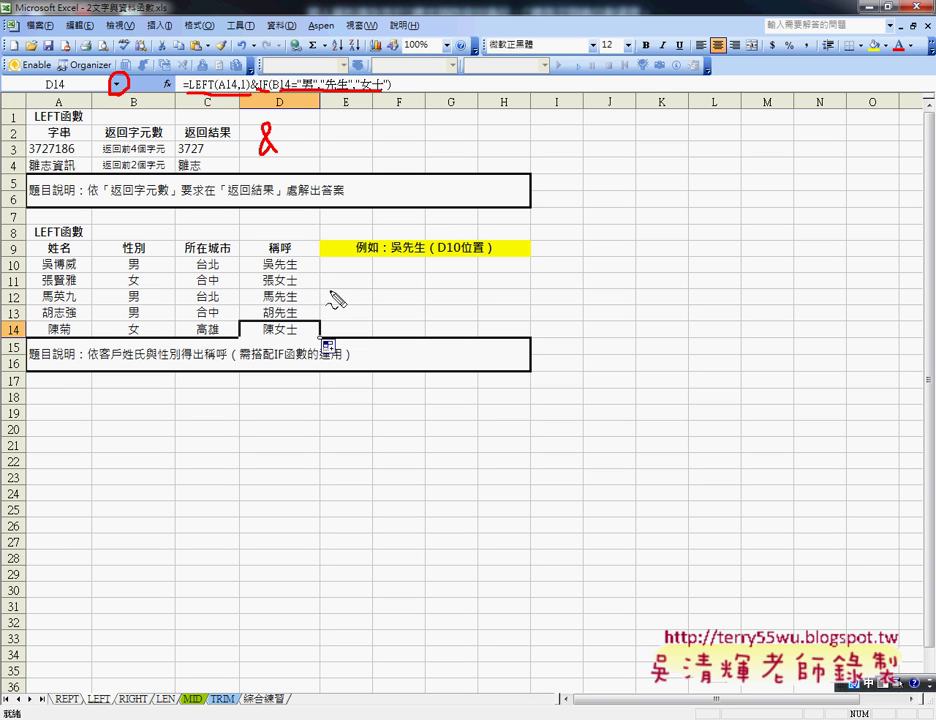
drag(305, 336, 278, 341)
drag(285, 258, 290, 325)
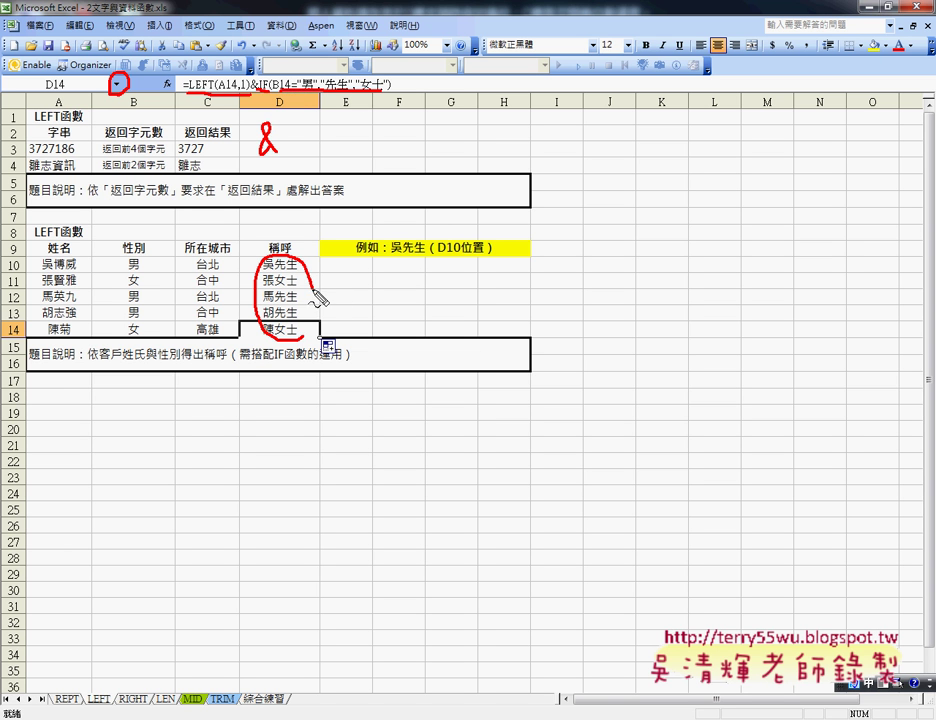
drag(100, 710, 112, 690)
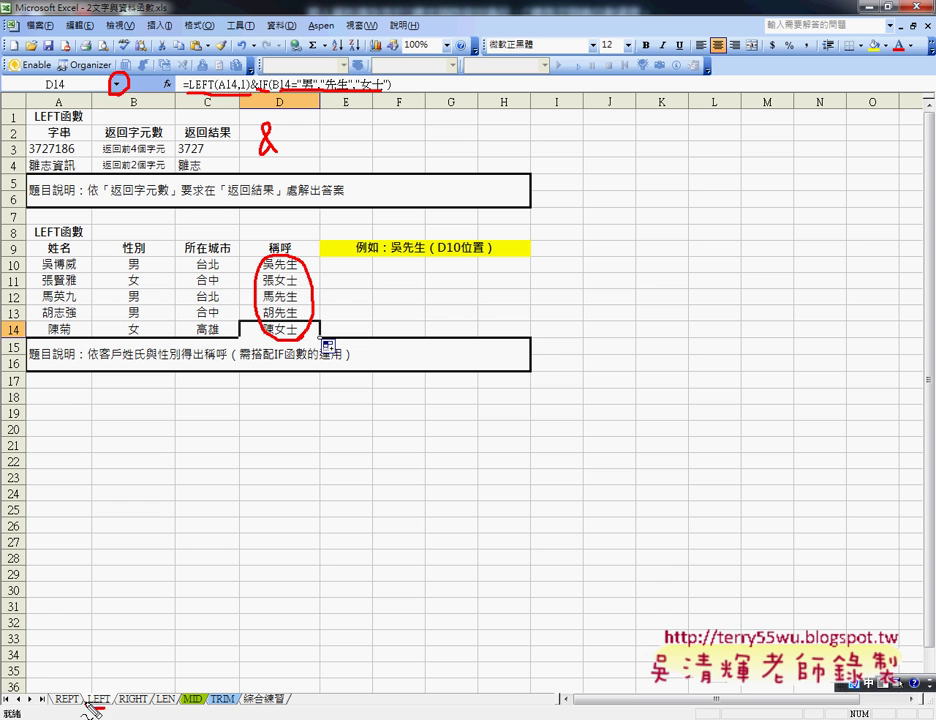